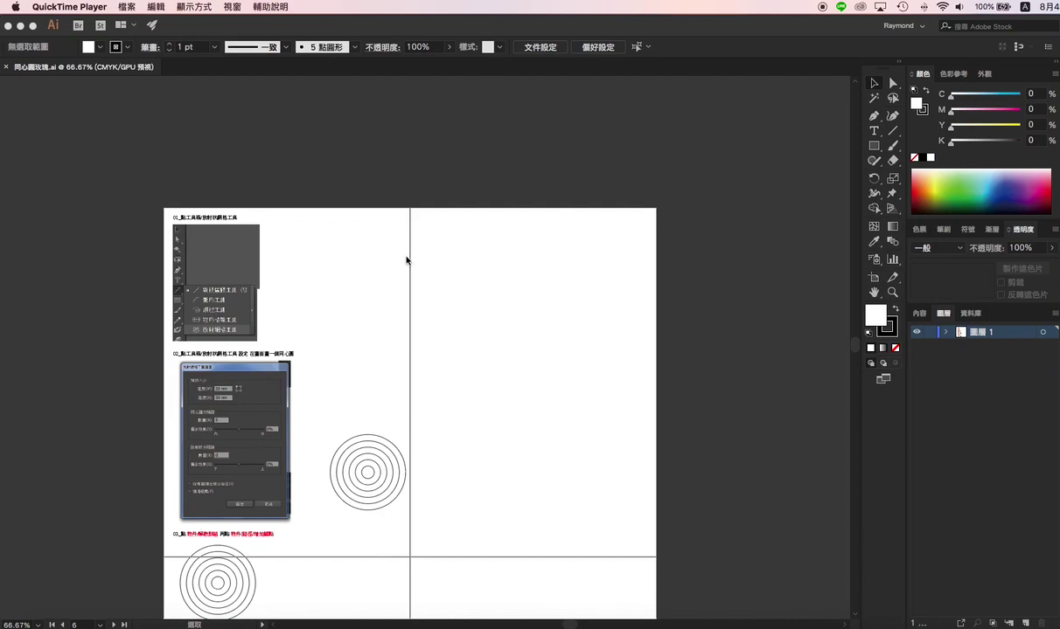
Step: Zoom to 150% on the step-one notes and reveal the line-tools flyout containing Polar Grid
left_click(464, 231)
key("super+1")
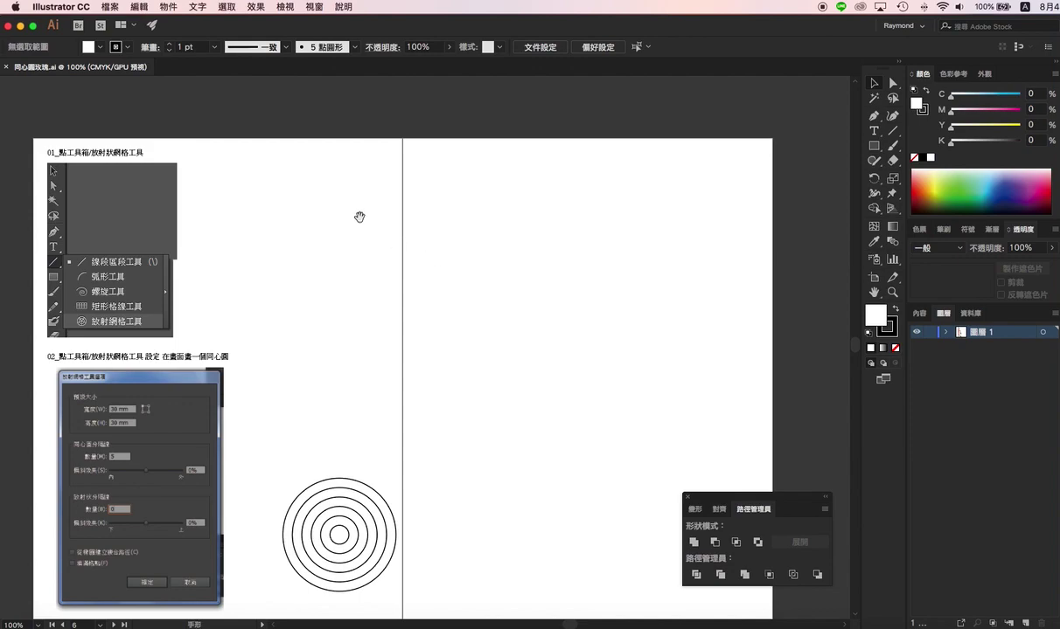
left_click_drag(360, 217, 388, 267)
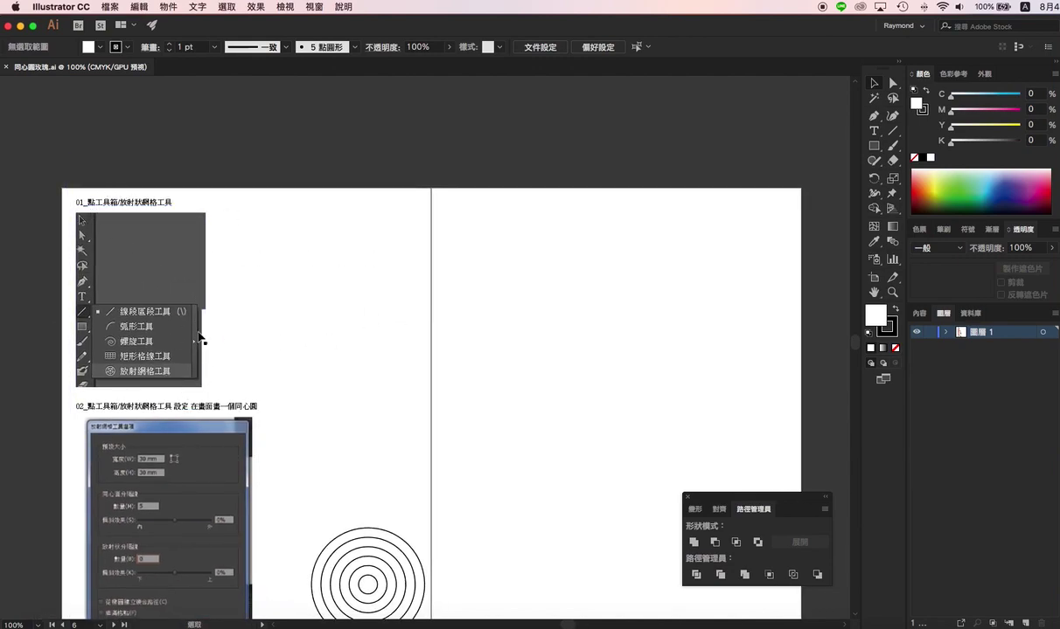
key("a")
key("super+equal")
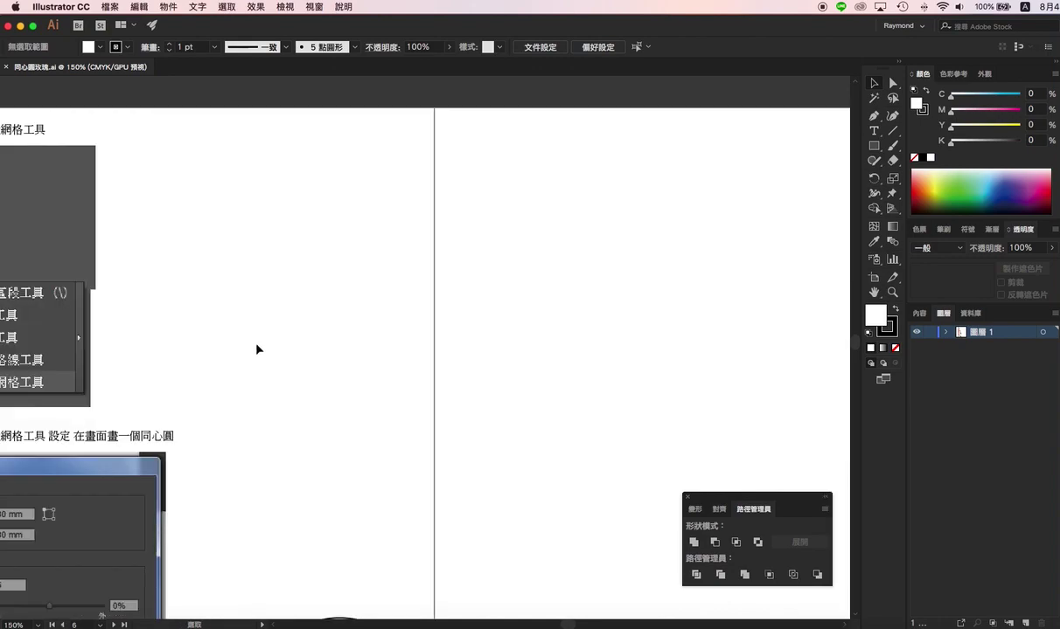
left_click_drag(256, 350, 395, 302)
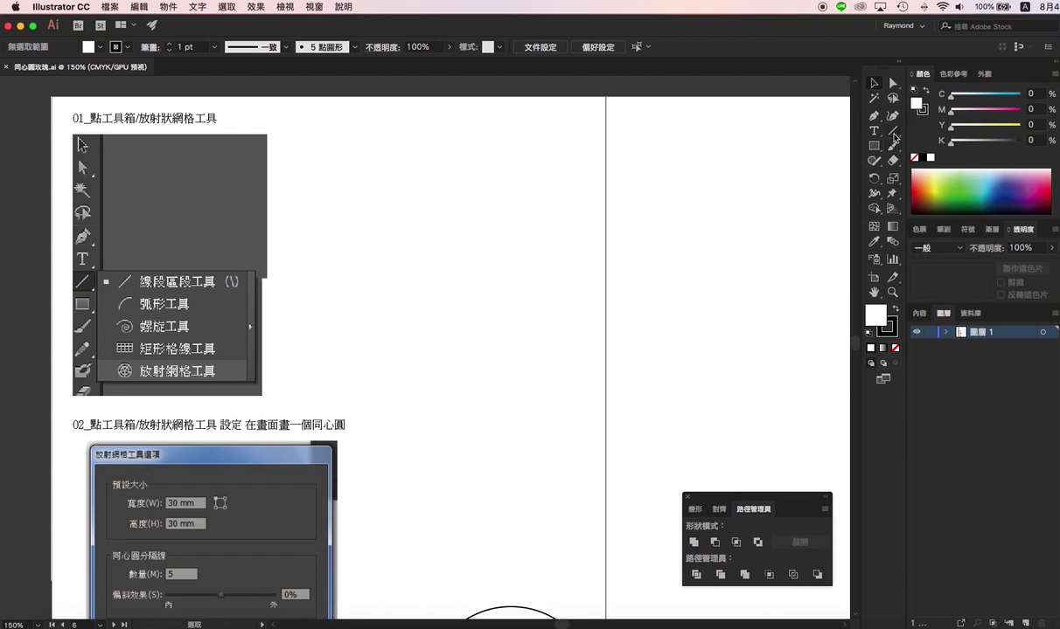
left_click_drag(893, 133, 954, 196)
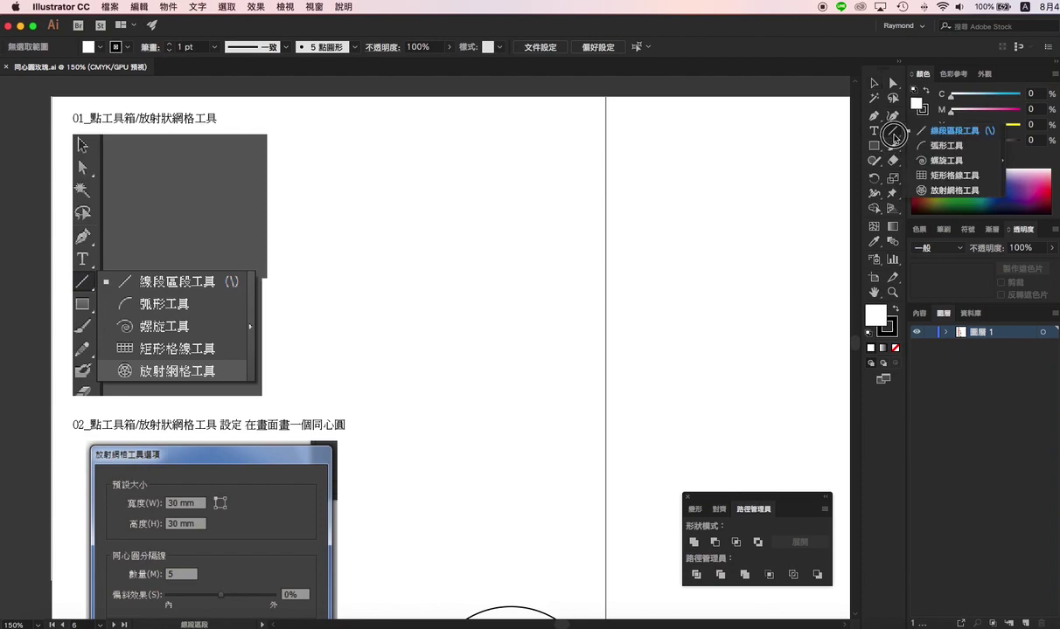
Step: Choose the Polar Grid Tool, lock Layer 1, and add a new Layer 2
left_click(962, 196)
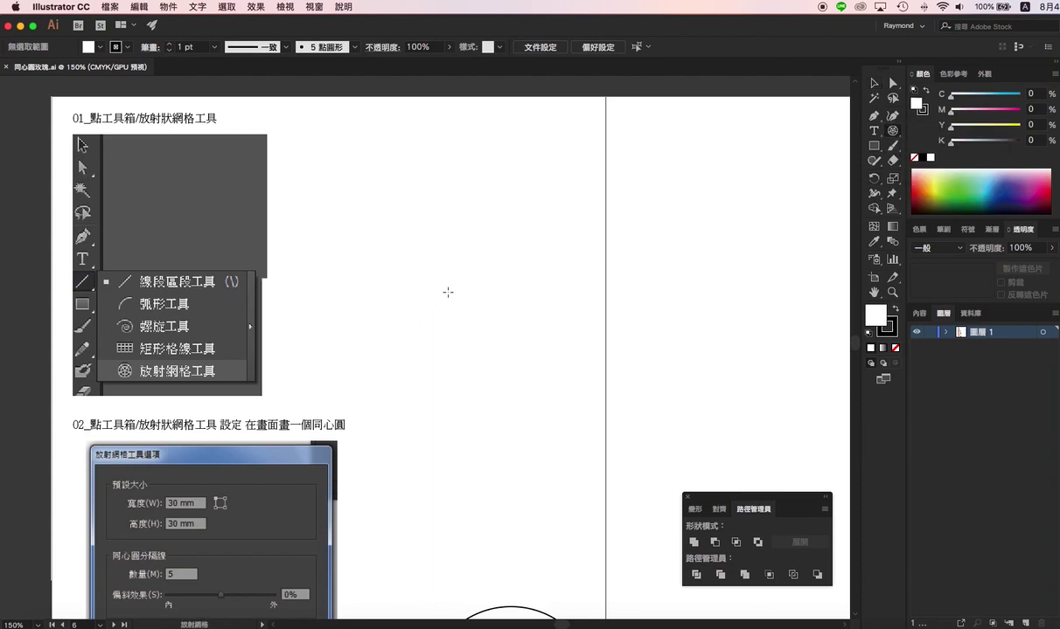
left_click(929, 332)
left_click(1024, 623)
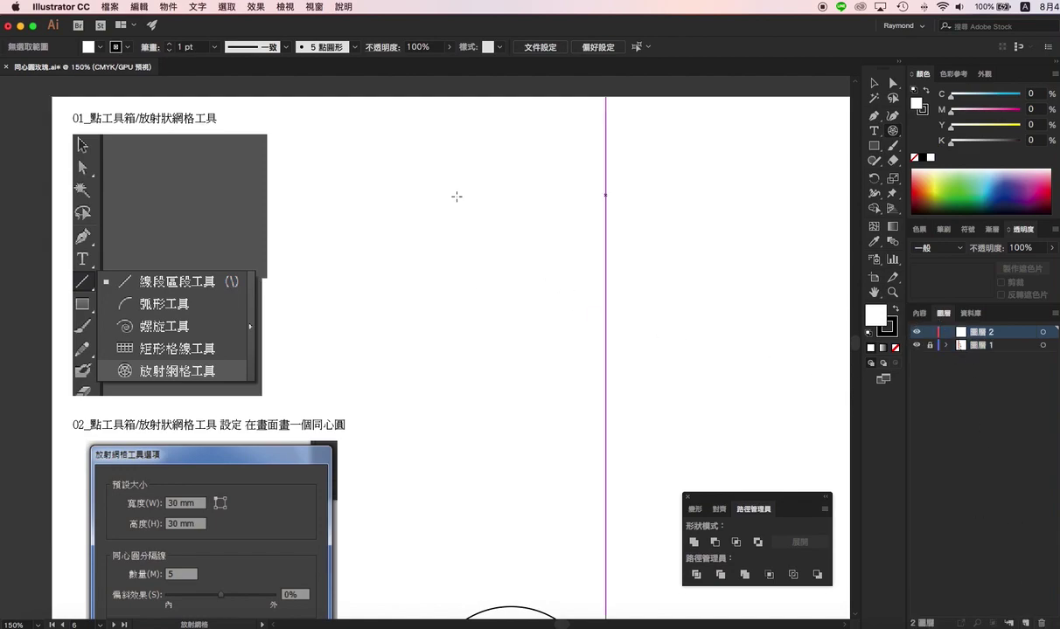
Step: Draw a 30 × 30 mm polar grid with 0 radial dividers
left_click(495, 234)
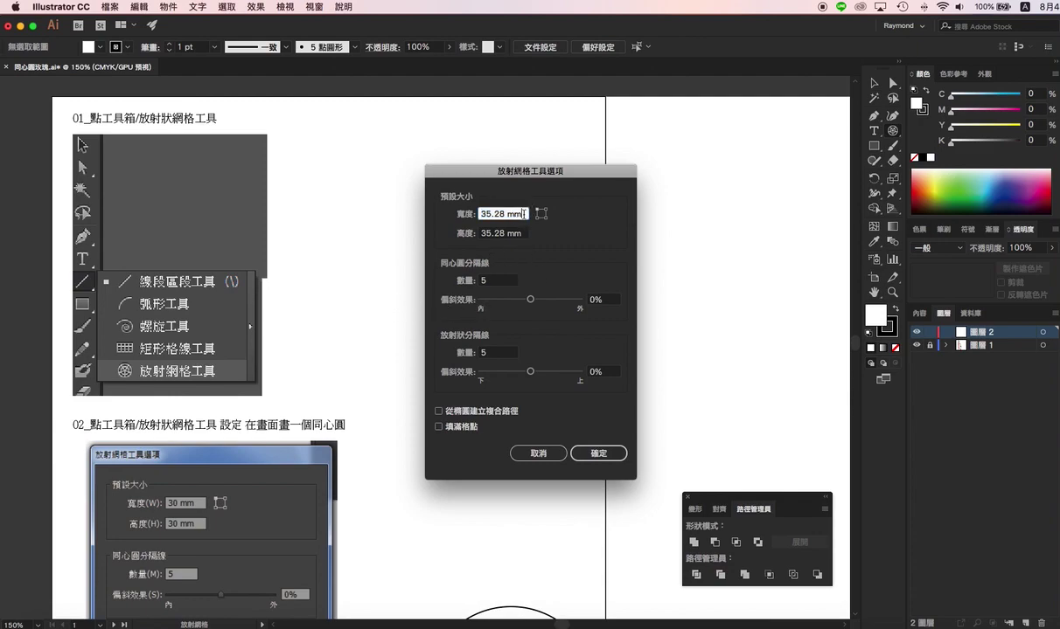
type("30")
left_click(506, 234)
type("30")
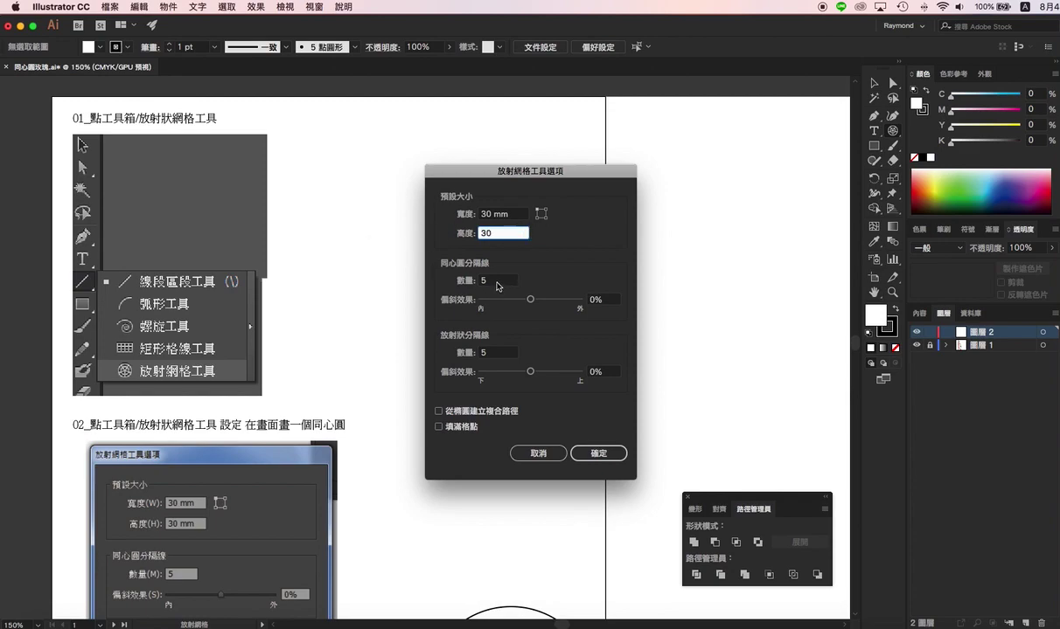
left_click(495, 355)
type("0")
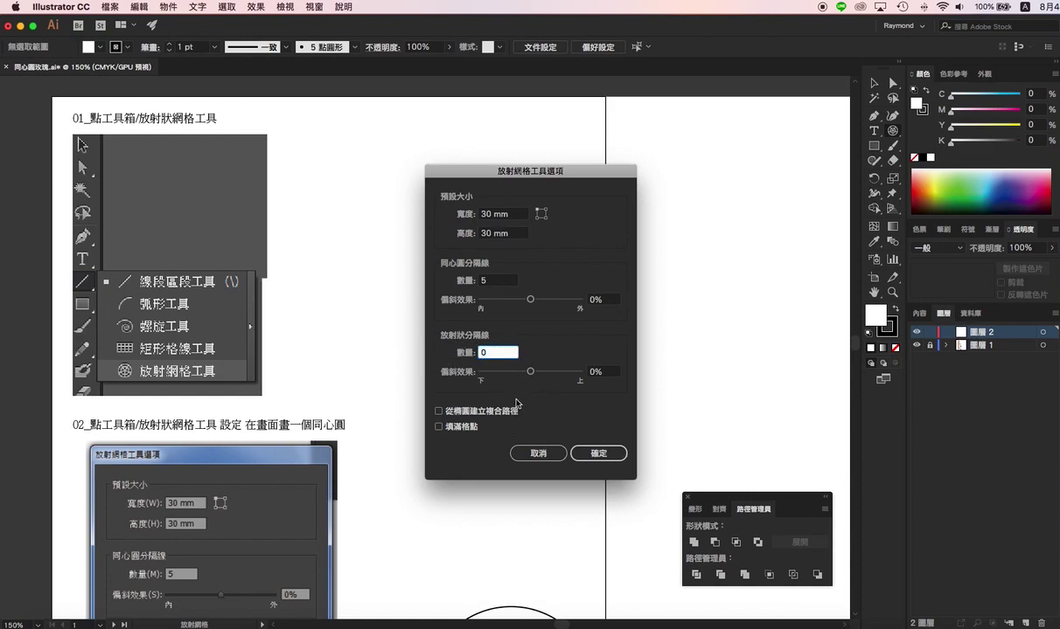
left_click(600, 455)
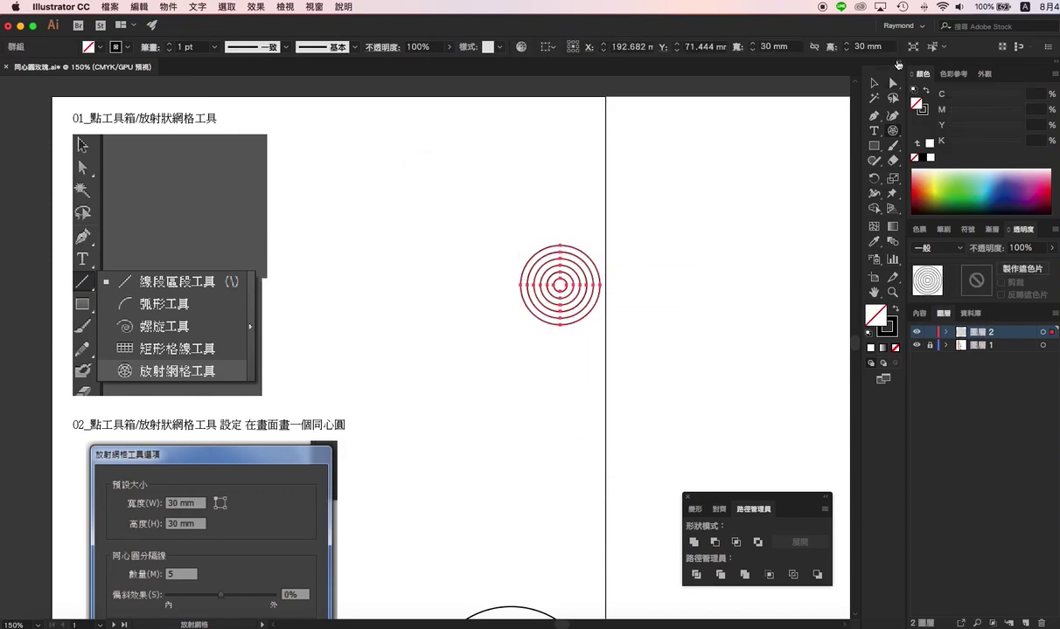
Step: Scale the concentric circles up to 79.231 mm and place them beside the step 03 sample
scroll(546, 274, "down", 3)
scroll(542, 245, "down", 3)
scroll(516, 227, "up", 2)
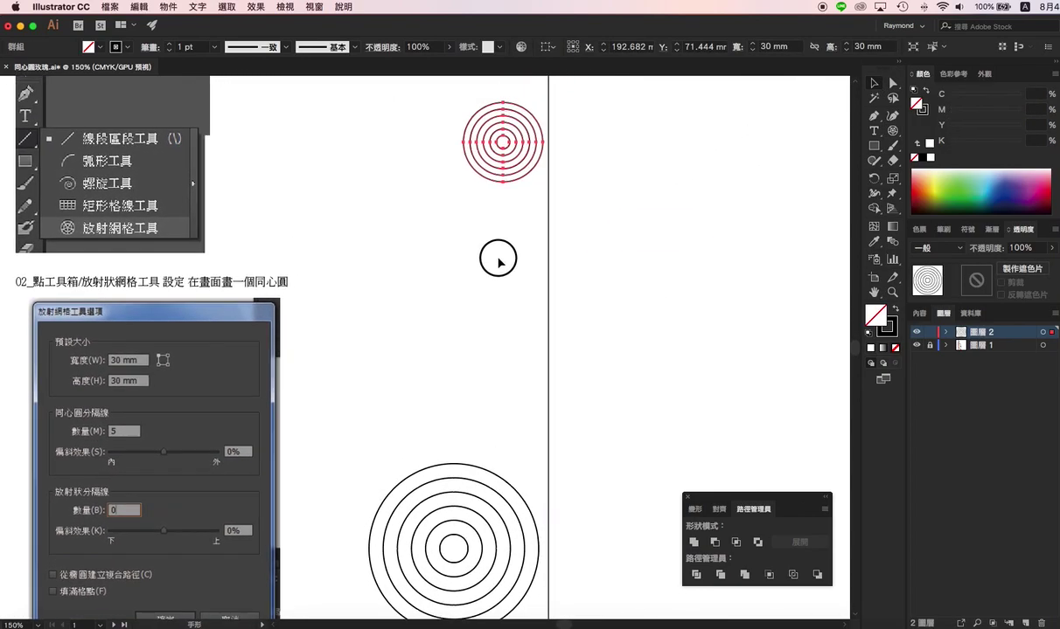
mouse_move(520, 162)
left_mouse_down()
mouse_move(527, 247)
mouse_move(622, 371)
mouse_move(554, 281)
left_mouse_up()
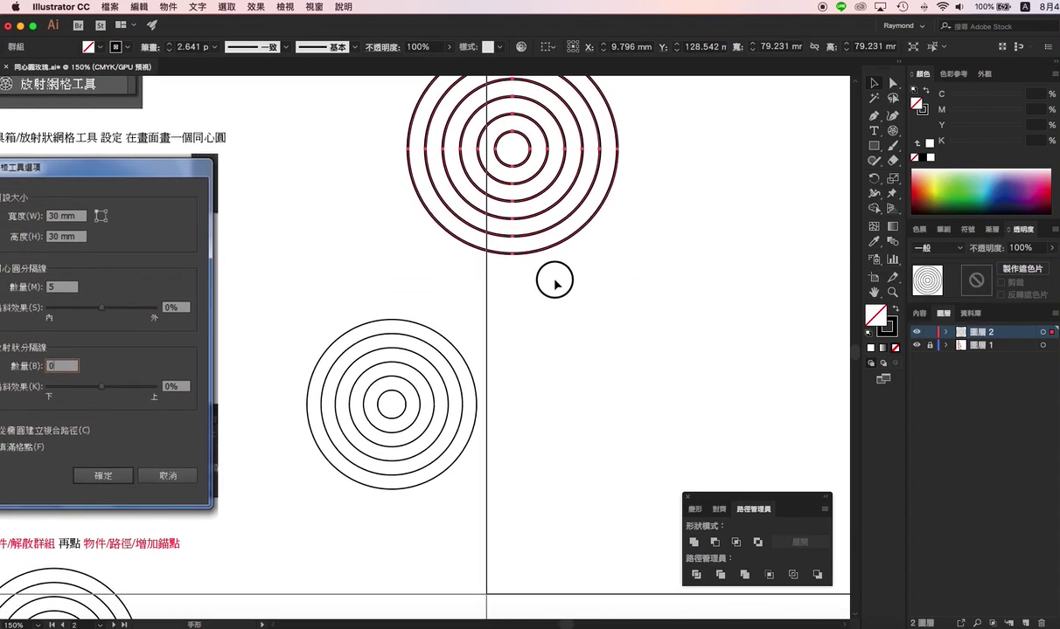
scroll(554, 281, "up", 1)
left_click_drag(584, 197, 651, 402)
scroll(612, 350, "down", 4)
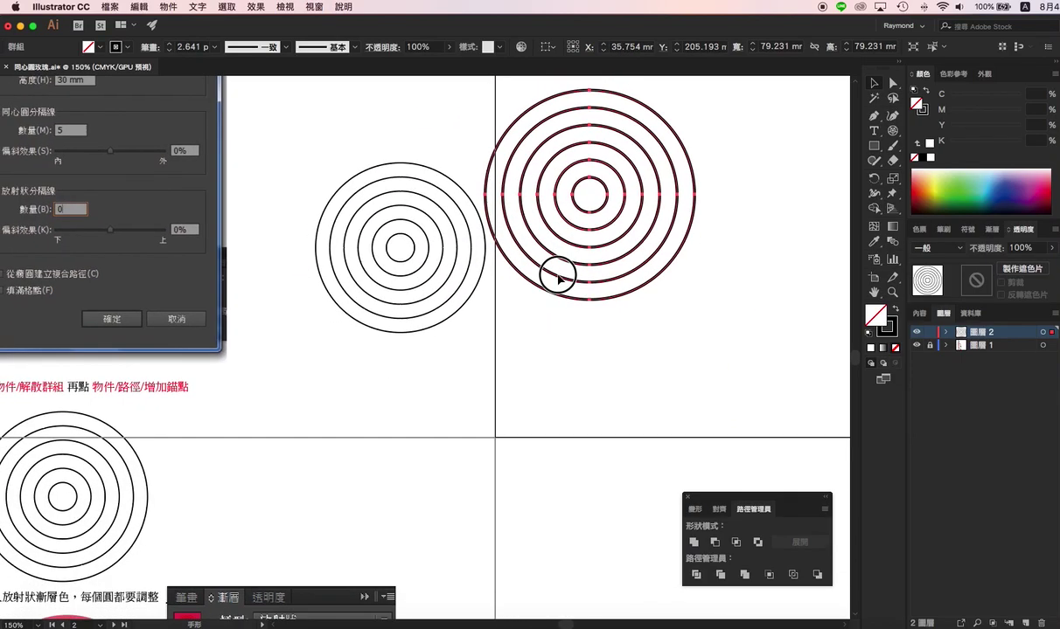
left_click_drag(557, 278, 599, 272)
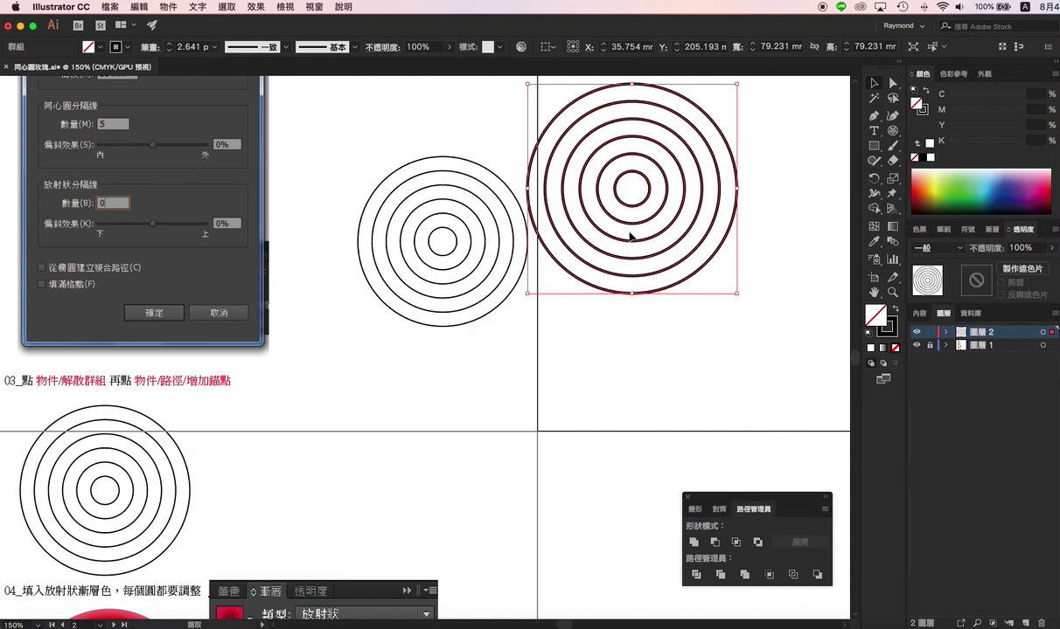
Step: Ungroup the circles, add anchor points via Object > Path, and move them near the gradient sample
right_click(637, 205)
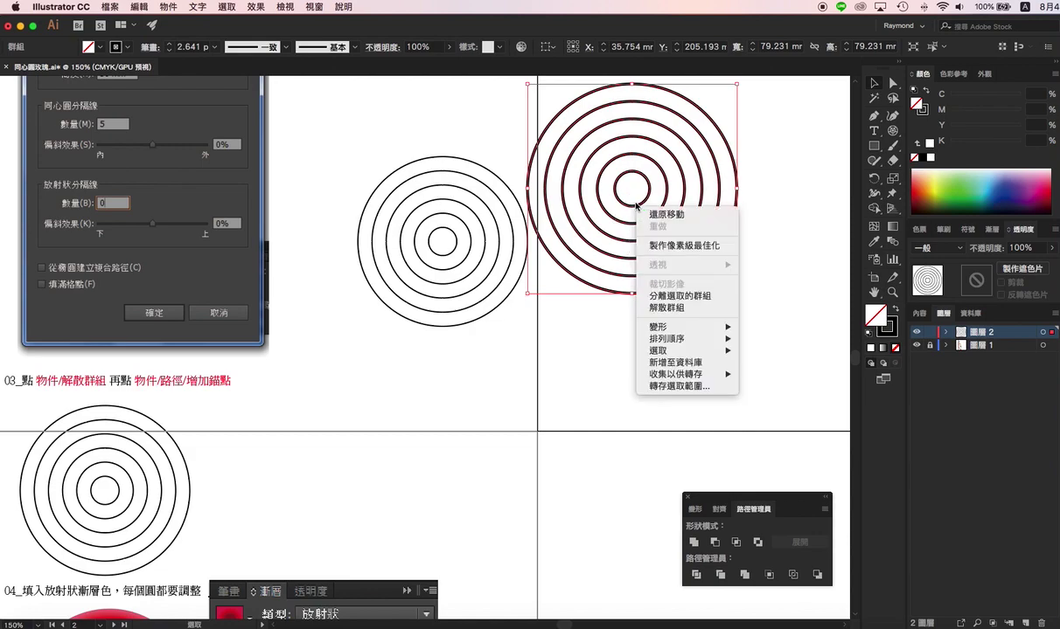
left_click(666, 308)
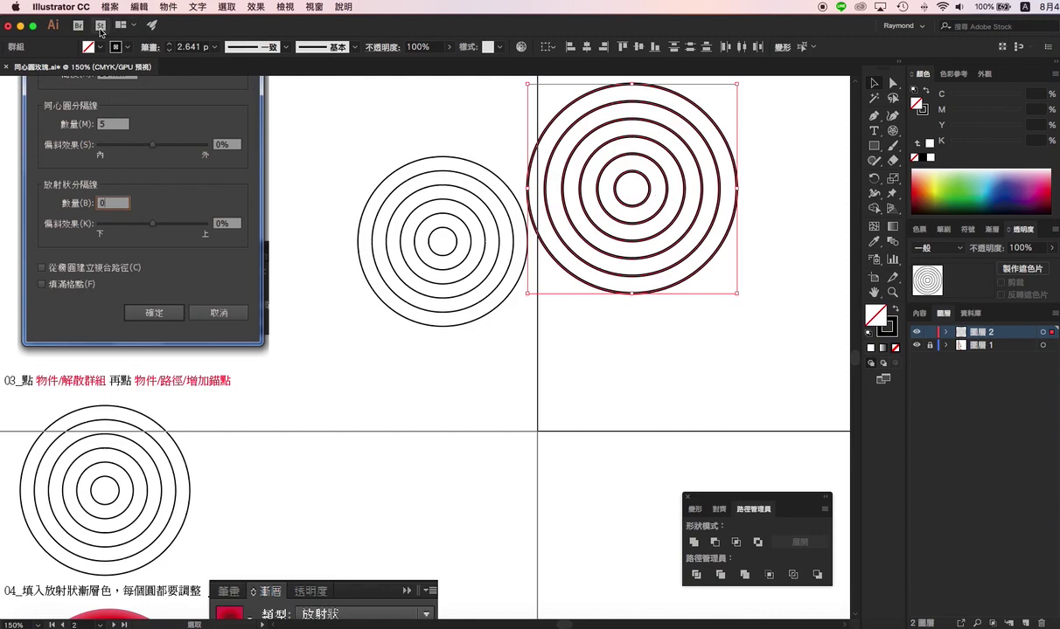
left_click(167, 6)
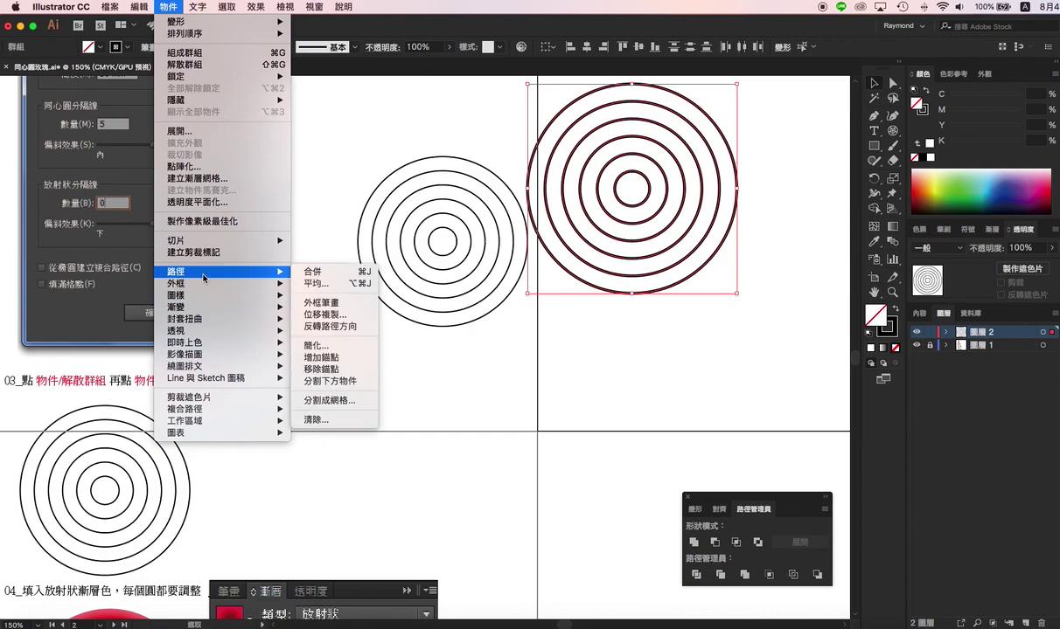
mouse_move(222, 272)
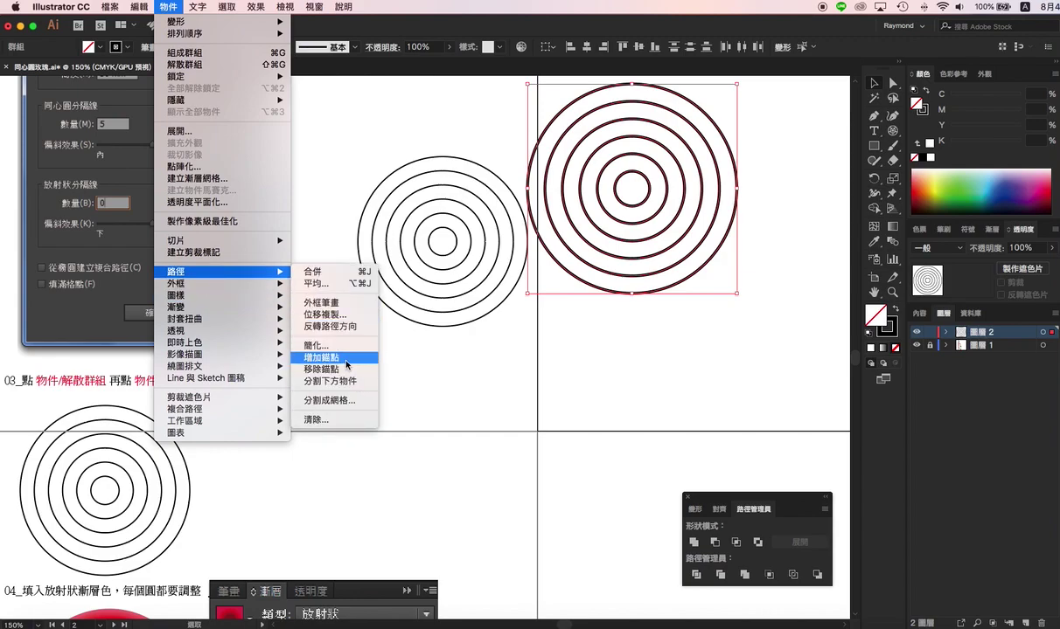
left_click(346, 361)
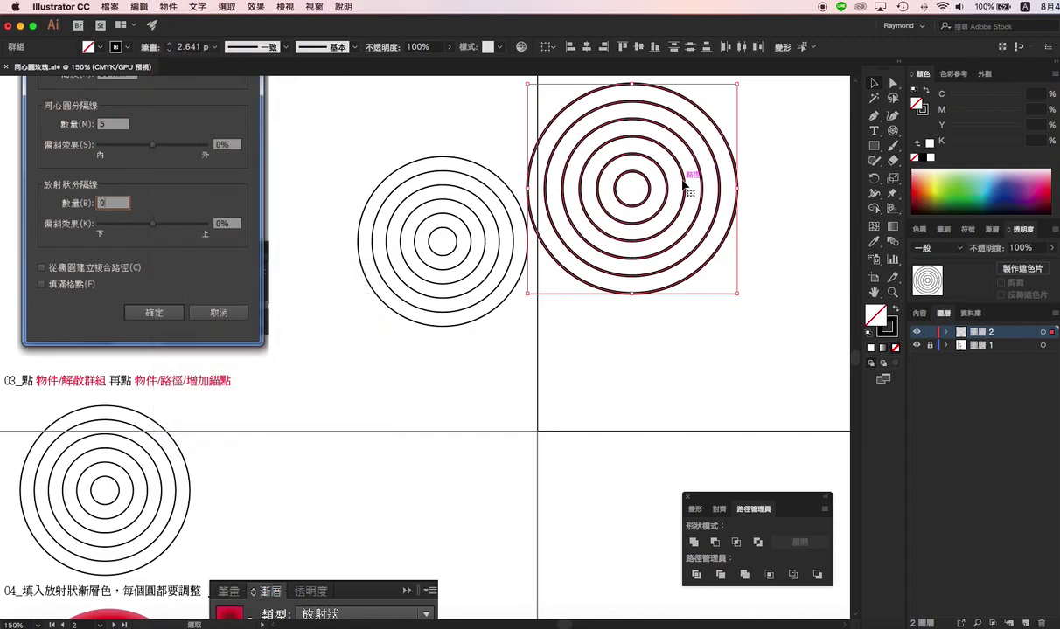
scroll(551, 362, "down", 2)
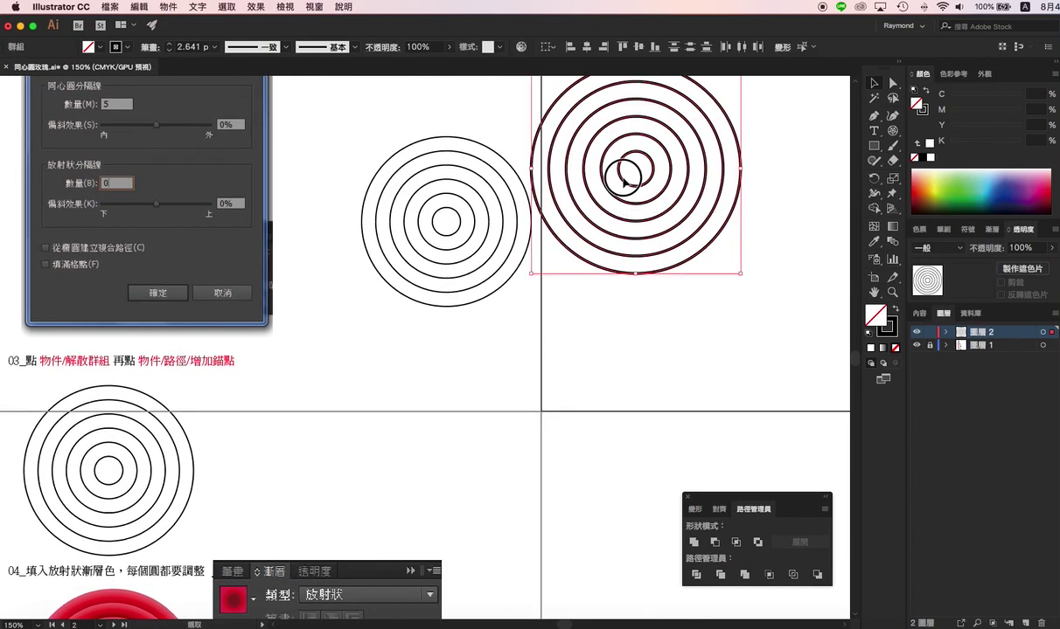
left_click_drag(625, 179, 592, 444)
left_click_drag(494, 530, 491, 304)
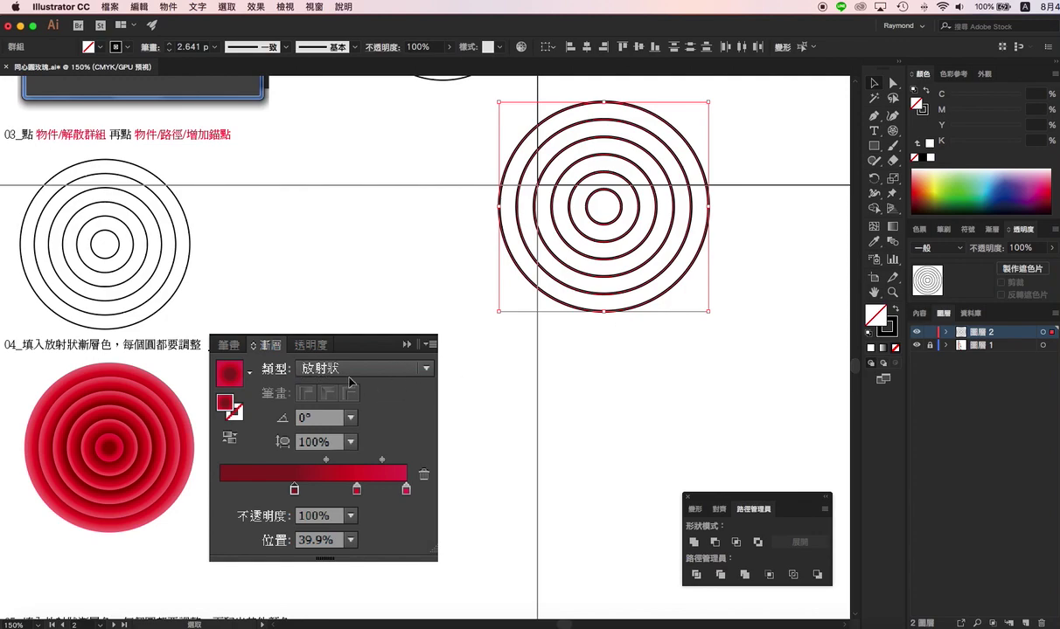
Step: Eyedropper the red radial gradient from the sample circle onto the reselected concentric circles
left_click(992, 229)
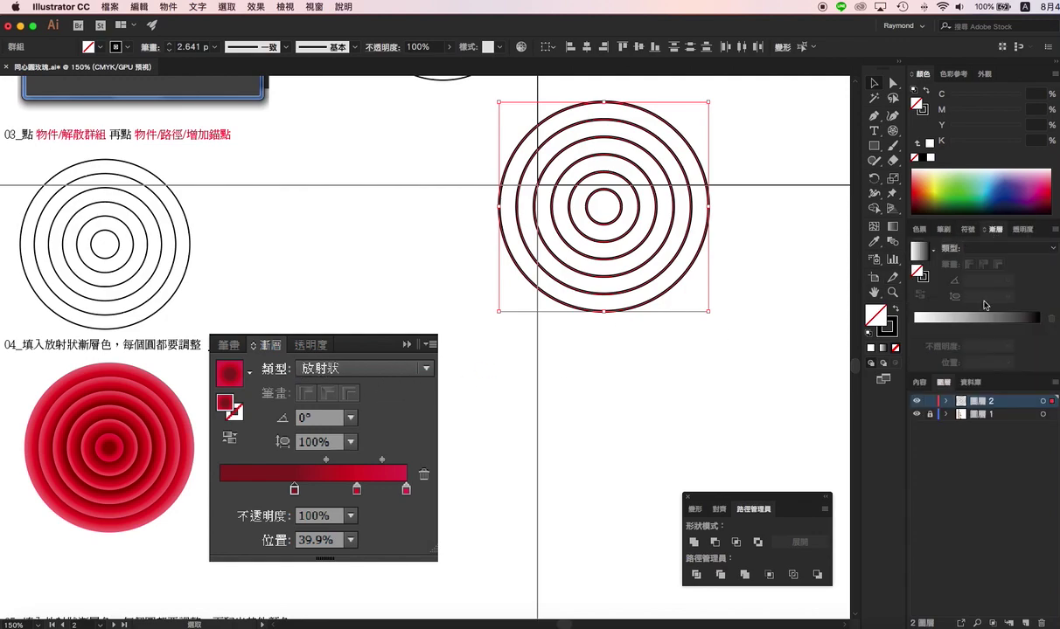
left_click(715, 157)
left_click(553, 280)
left_click(873, 242)
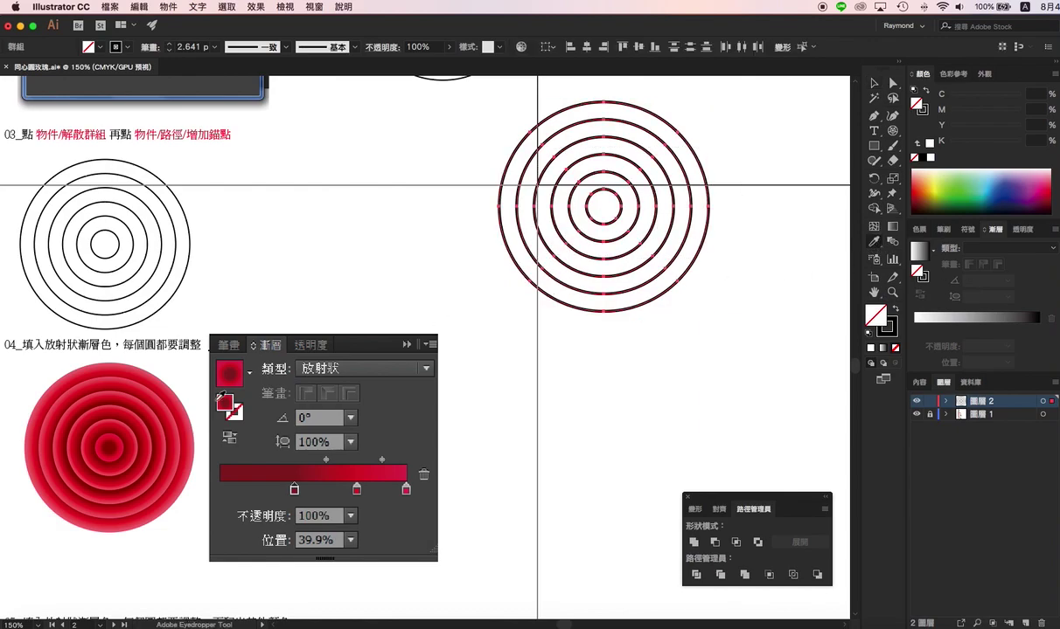
left_click(174, 394)
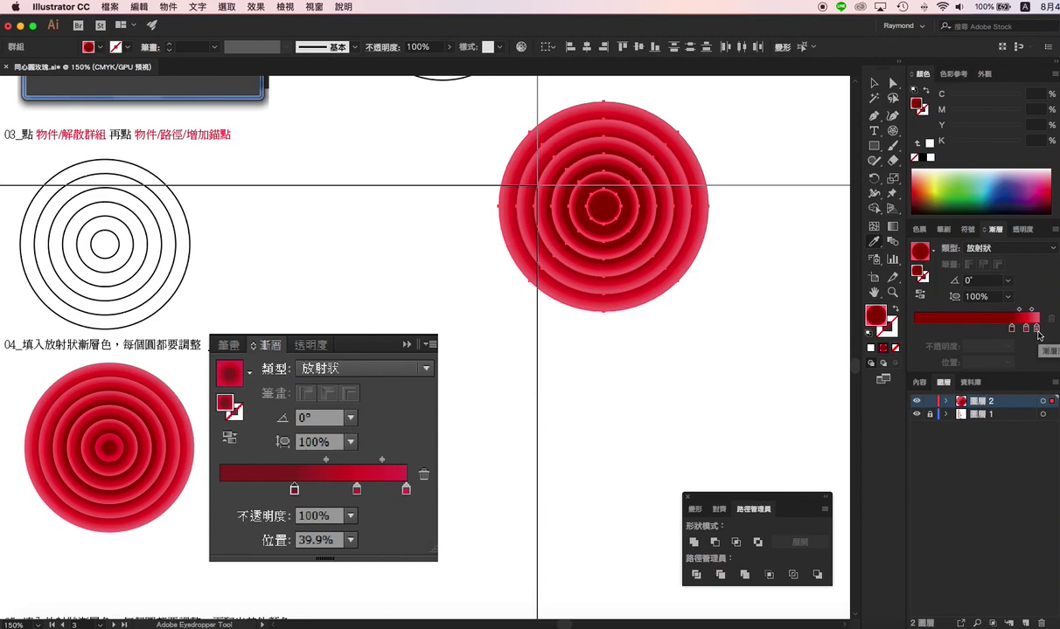
left_click(1037, 330)
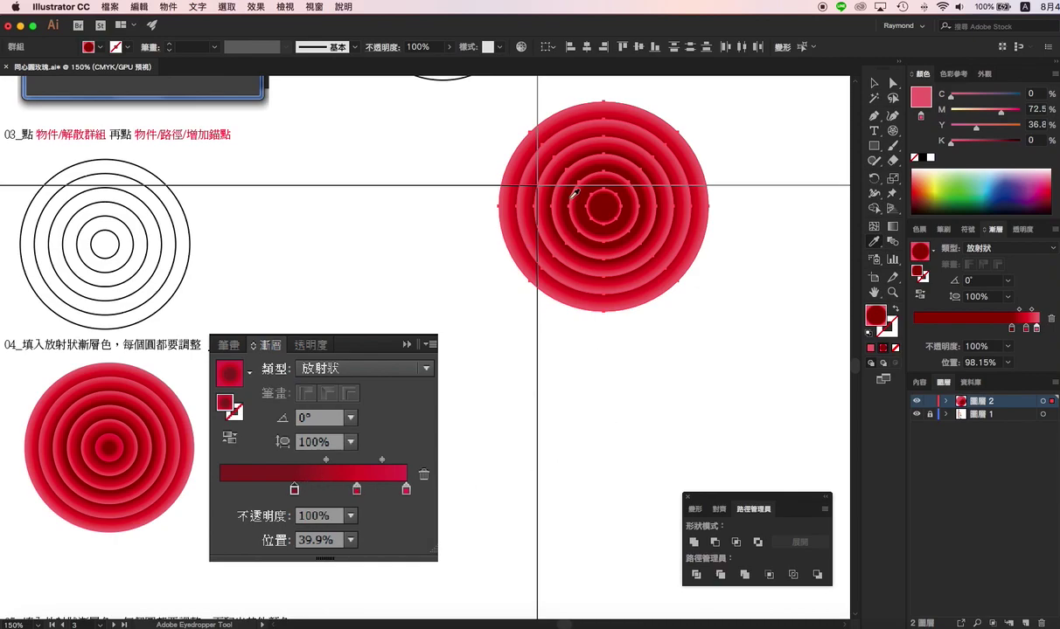
Step: Move the red circle group lower on the page and ungroup it
left_click(873, 82)
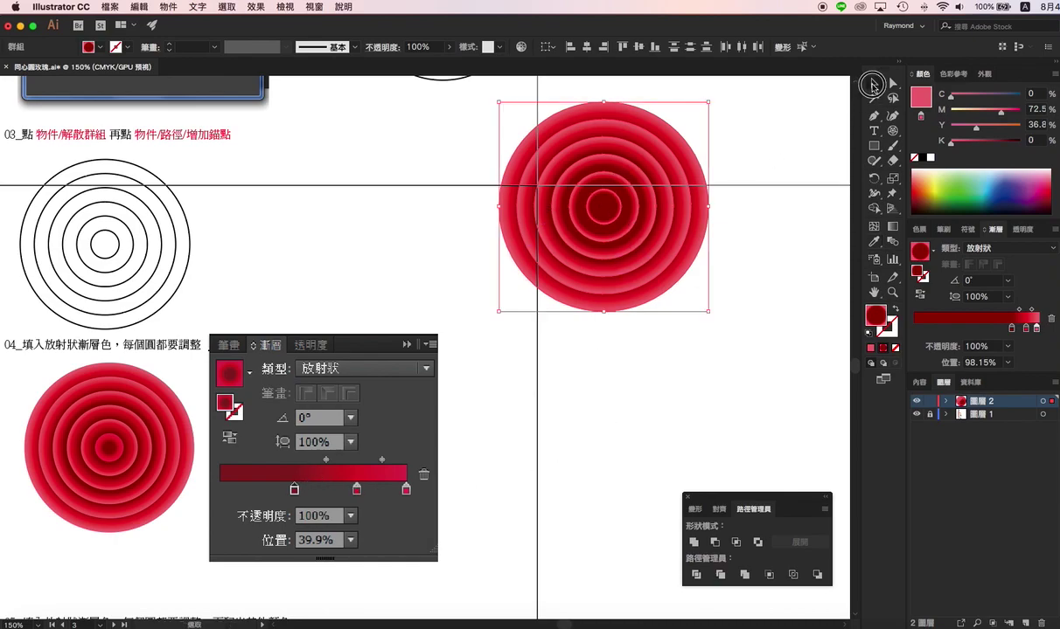
left_click(760, 265)
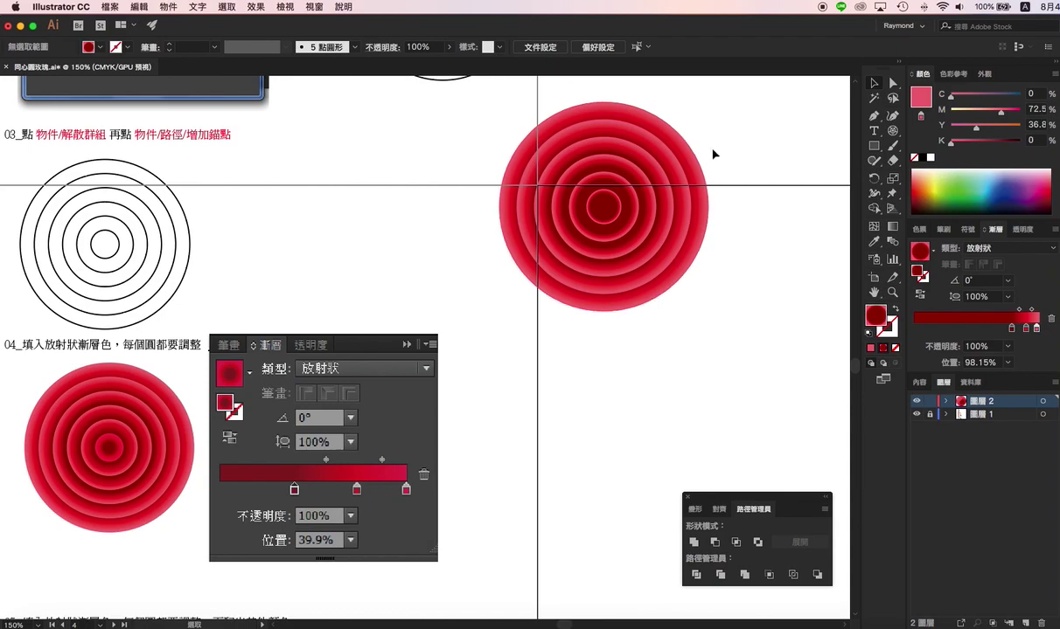
left_click_drag(634, 220, 640, 395)
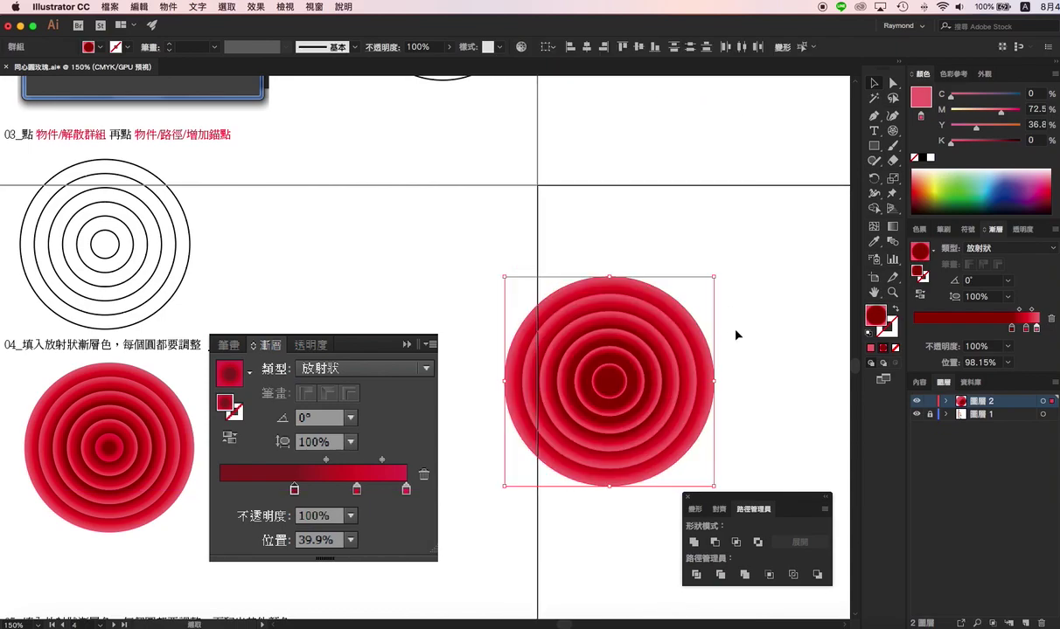
right_click(687, 327)
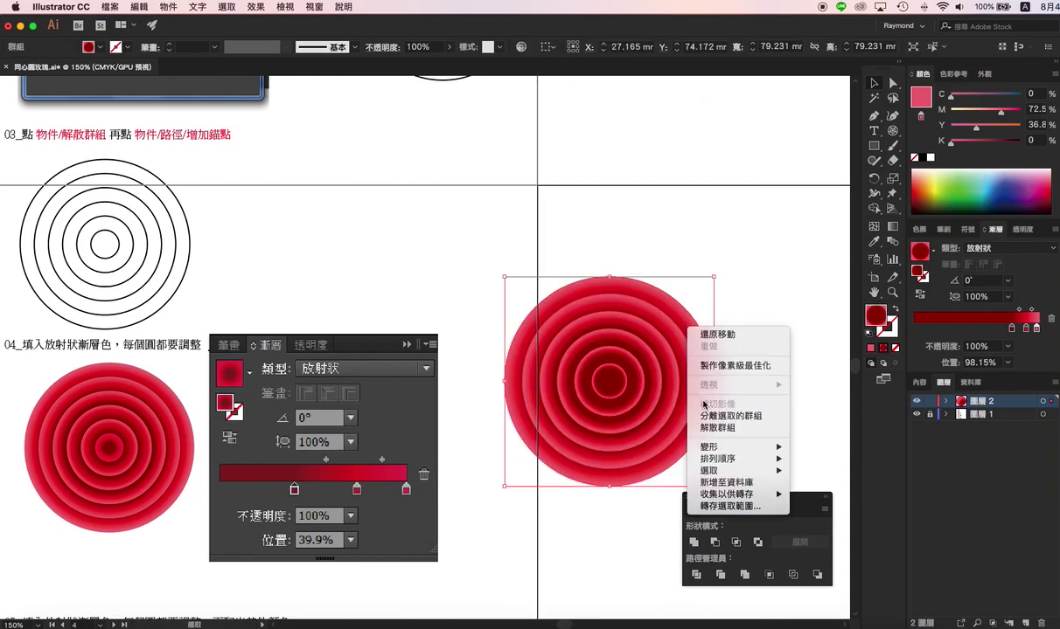
left_click(717, 427)
Step: Select all the ungrouped red circles and reapply the sampled gradient with the Eyedropper
left_click(745, 277)
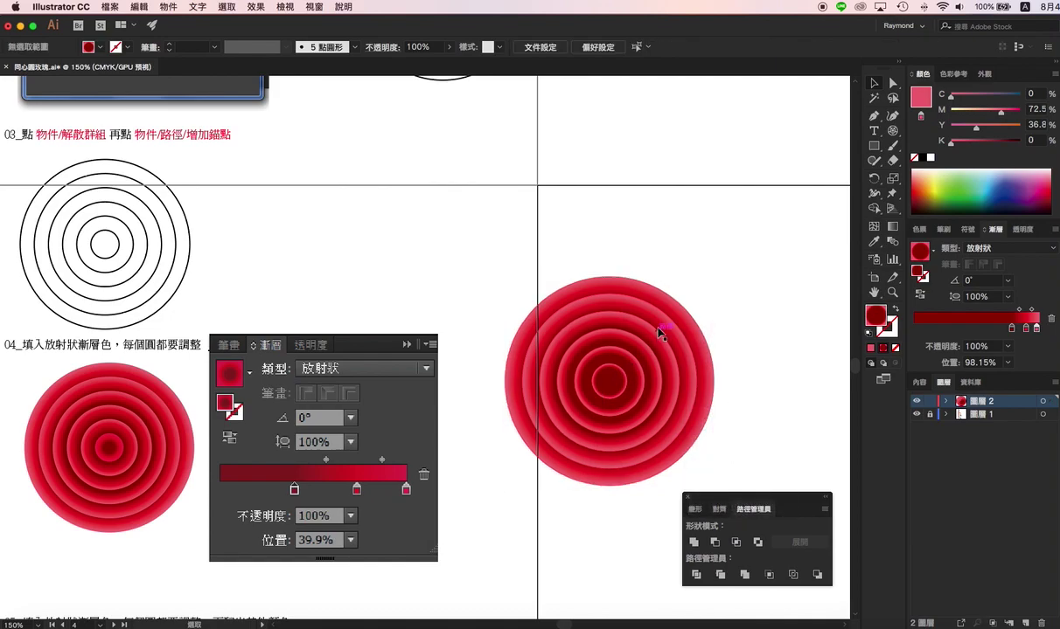
left_click(675, 308)
left_click(617, 384)
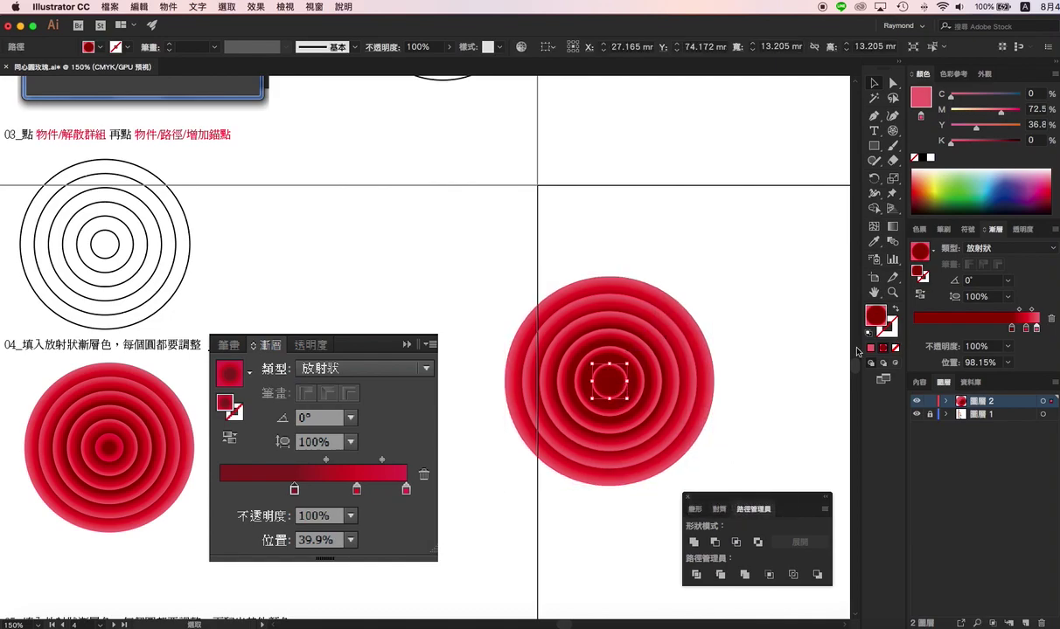
left_click_drag(748, 345, 634, 380)
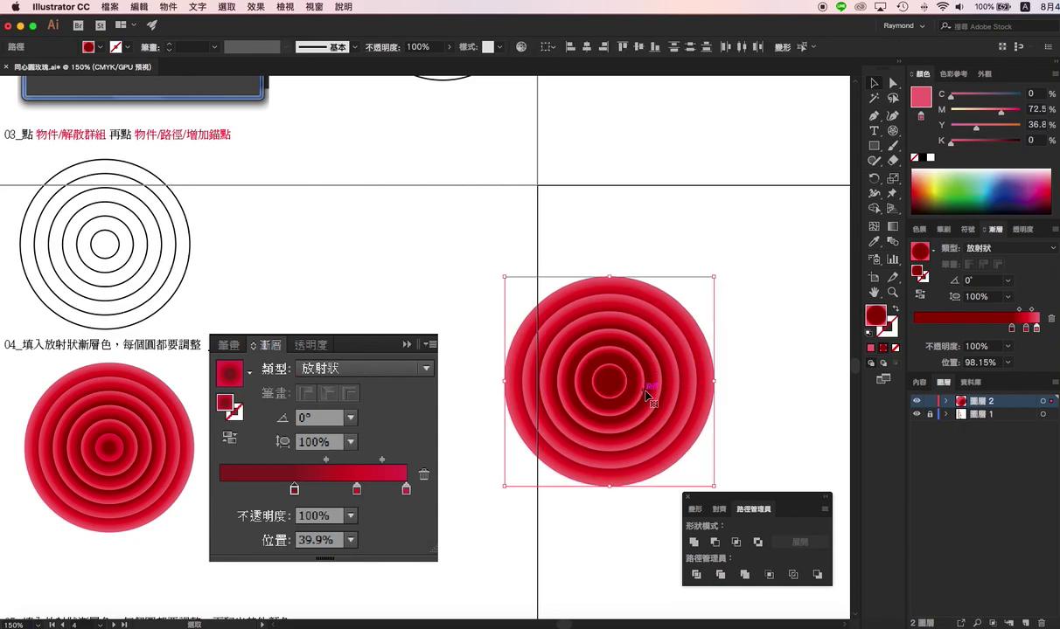
left_click(873, 239)
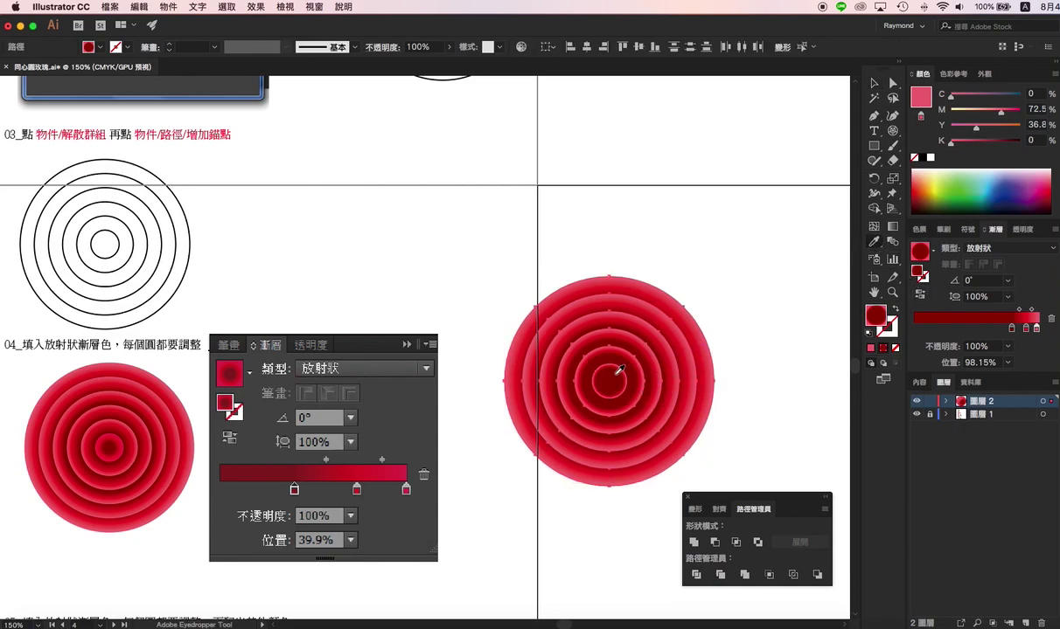
left_click(613, 375)
Step: Marquee-select the red circles and move them down and to the left
left_click(874, 83)
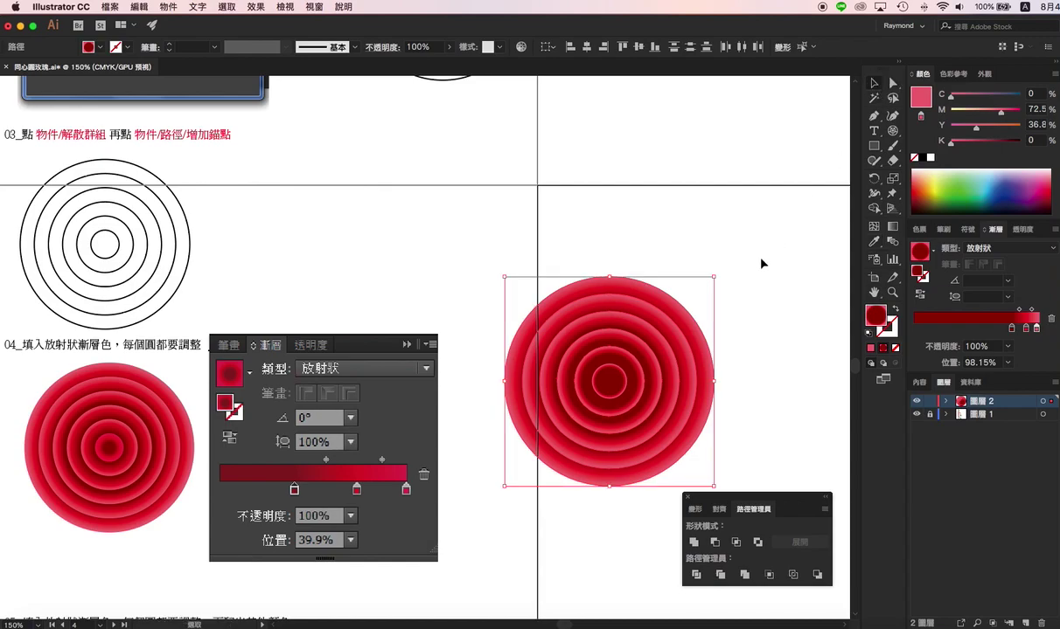
left_click(612, 374)
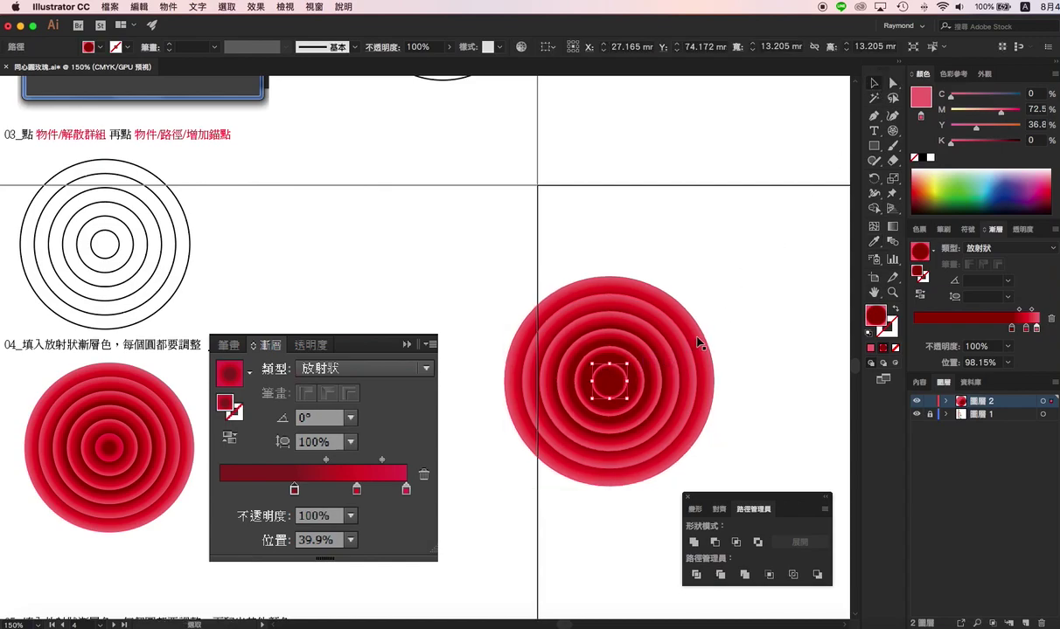
mouse_move(747, 312)
left_mouse_down()
mouse_move(645, 382)
mouse_move(615, 385)
left_mouse_up()
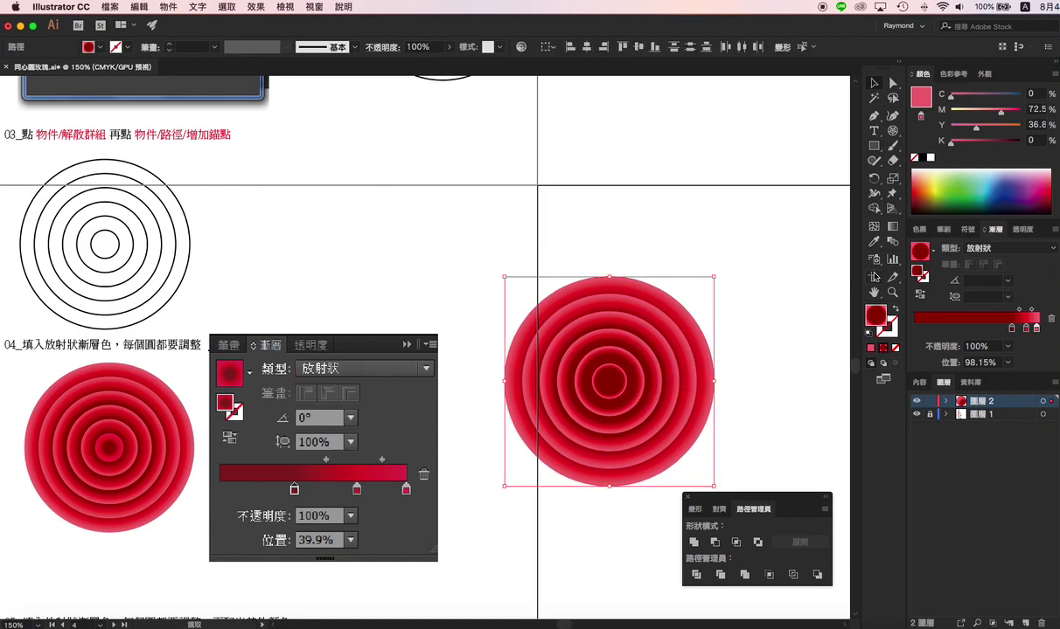
left_click(749, 369)
scroll(710, 365, "down", 3)
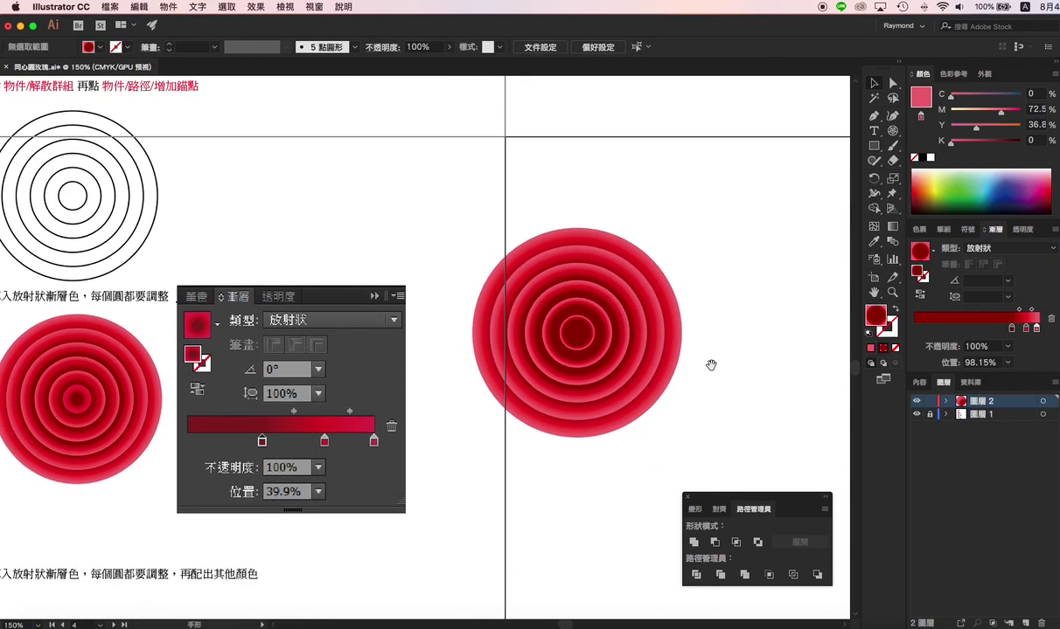
left_click_drag(745, 257, 519, 398)
mouse_move(580, 366)
left_mouse_down()
mouse_move(563, 478)
mouse_move(557, 278)
left_mouse_up()
scroll(558, 336, "down", 3)
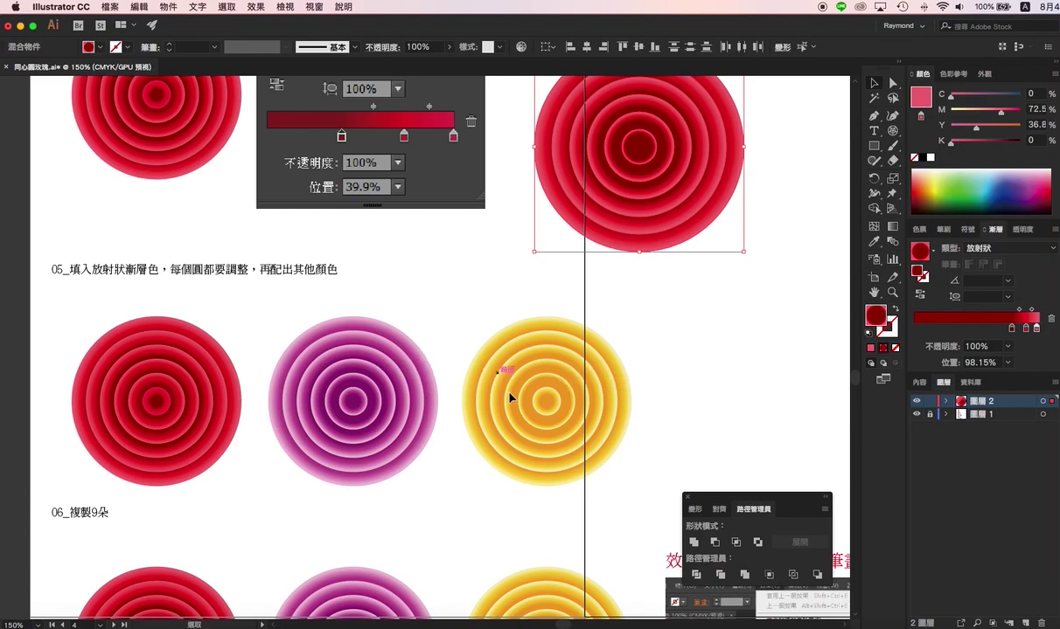
Step: Pan the view and reposition the red circles down and to the right
left_click_drag(470, 505, 396, 383)
scroll(396, 383, "right", 2)
scroll(362, 385, "right", 3)
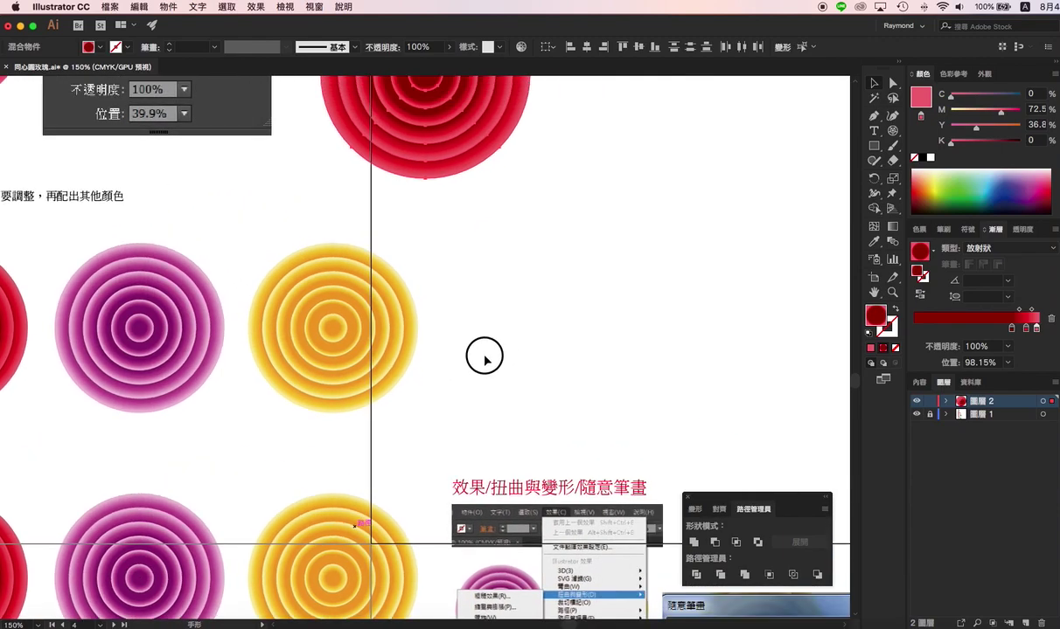
scroll(486, 355, "right", 3)
scroll(485, 355, "up", 5)
left_click(461, 133)
mouse_move(268, 213)
left_mouse_down()
mouse_move(402, 302)
mouse_move(426, 402)
mouse_move(400, 291)
left_mouse_up()
key("space")
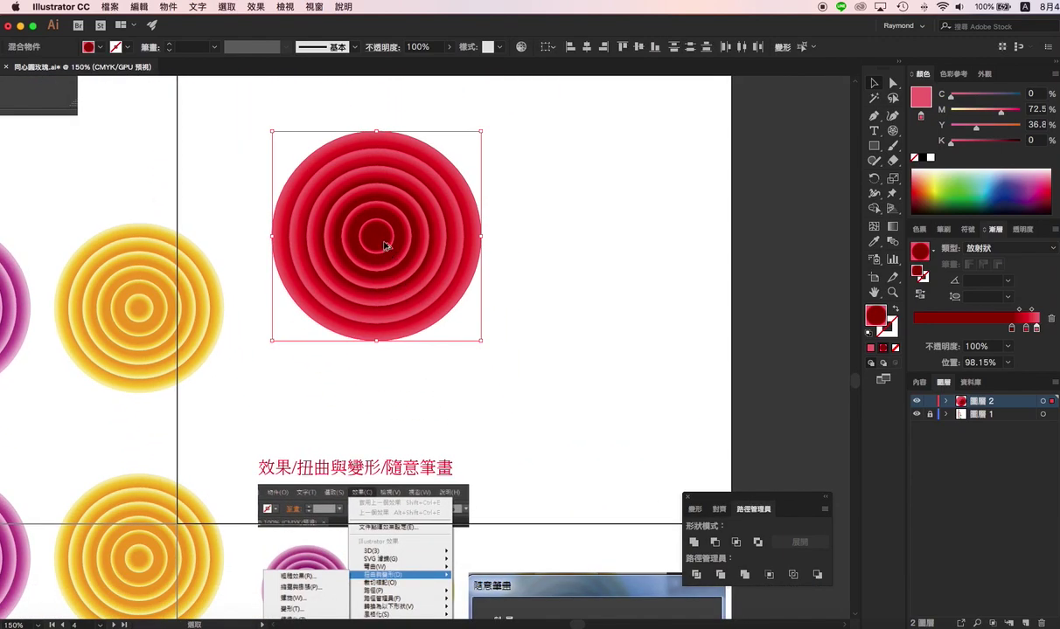
Step: Alt-drag two copies of the red circles into a row to the right, then select the left set
left_click_drag(385, 246, 660, 270)
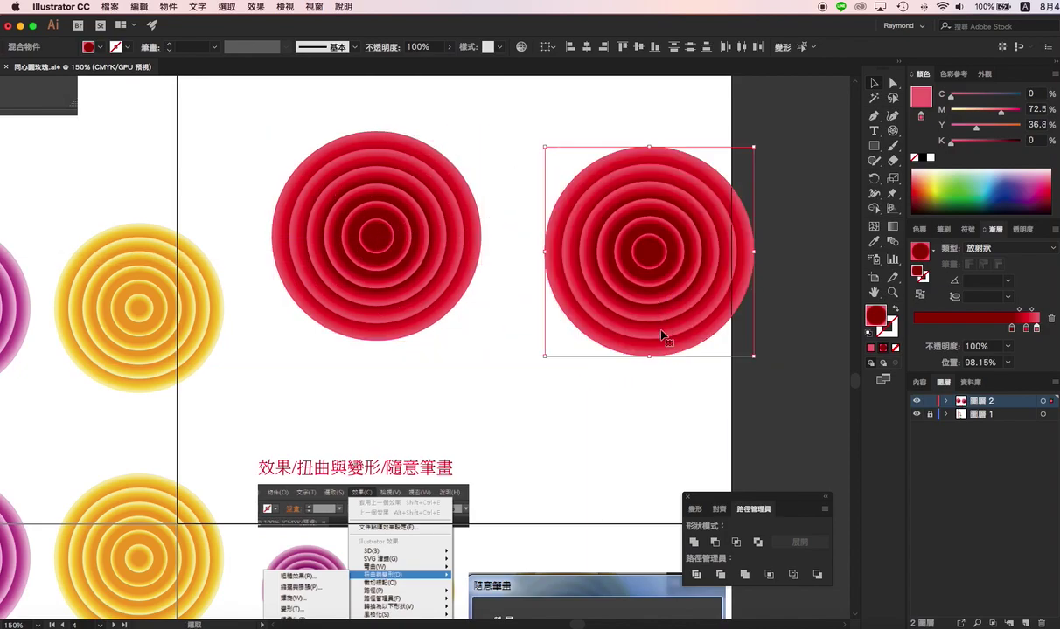
scroll(473, 262, "right", 5)
scroll(472, 263, "down", 1)
left_click_drag(473, 264, 695, 278)
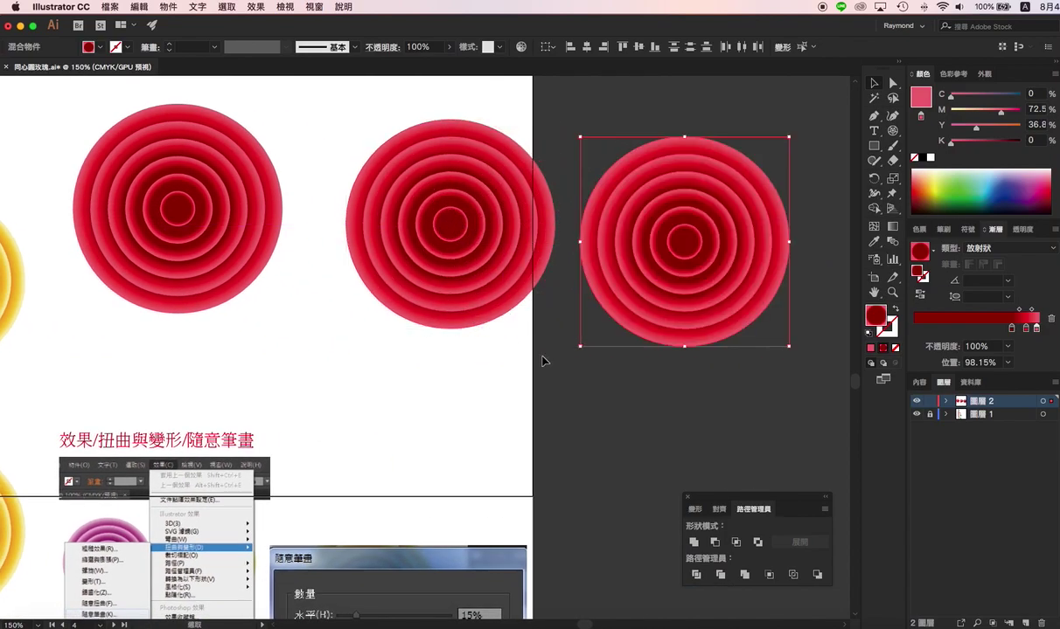
left_click(432, 350)
left_click_drag(384, 355, 530, 359)
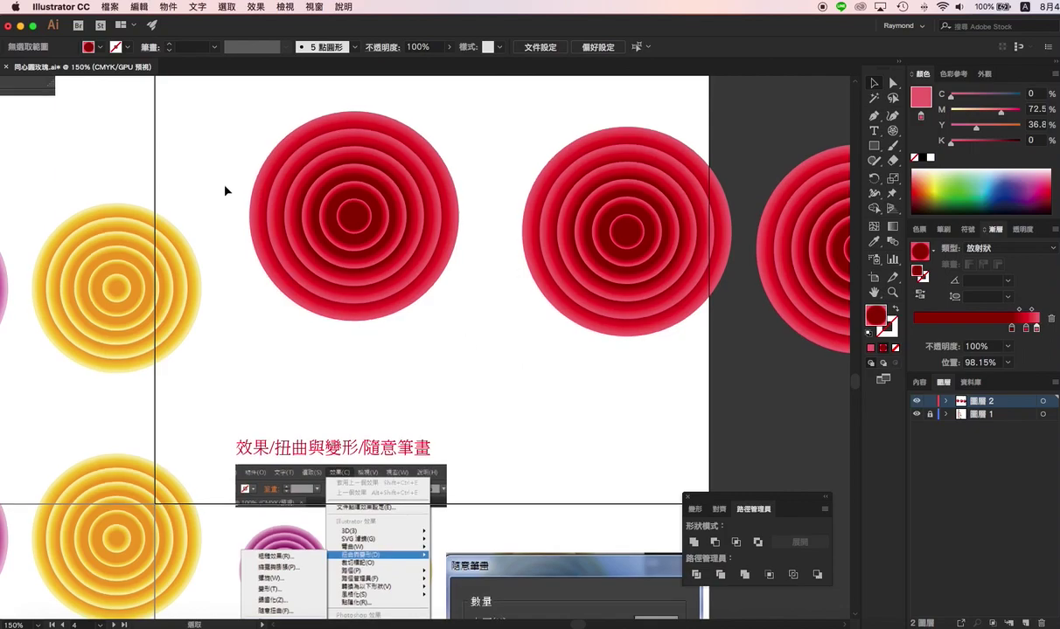
left_click_drag(228, 192, 410, 361)
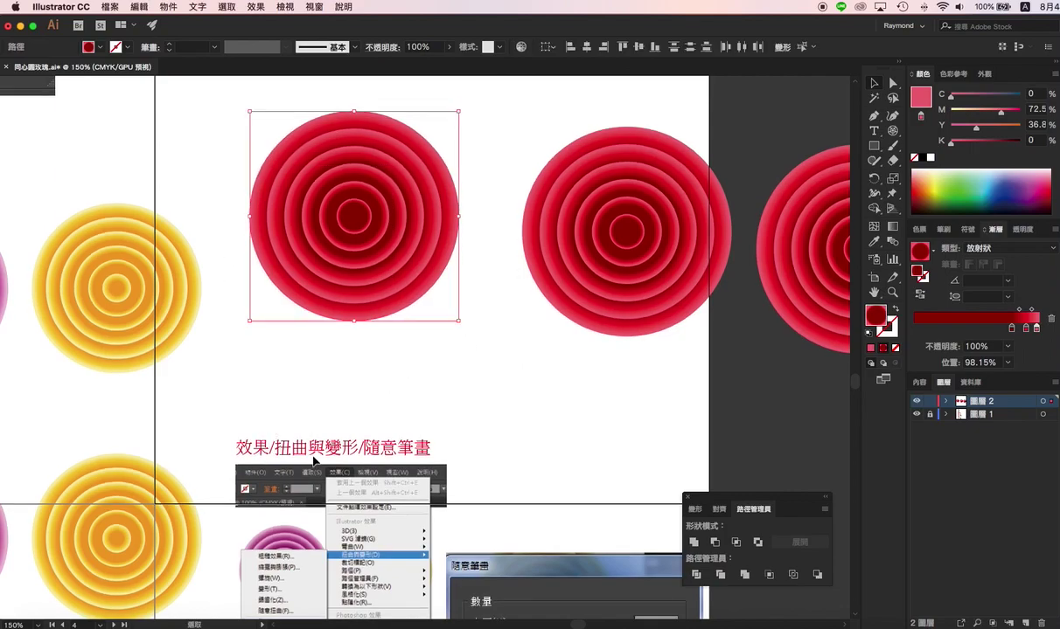
Step: Apply a Tweak distortion of 15% horizontal and 15% vertical to the left red circles
left_click(257, 7)
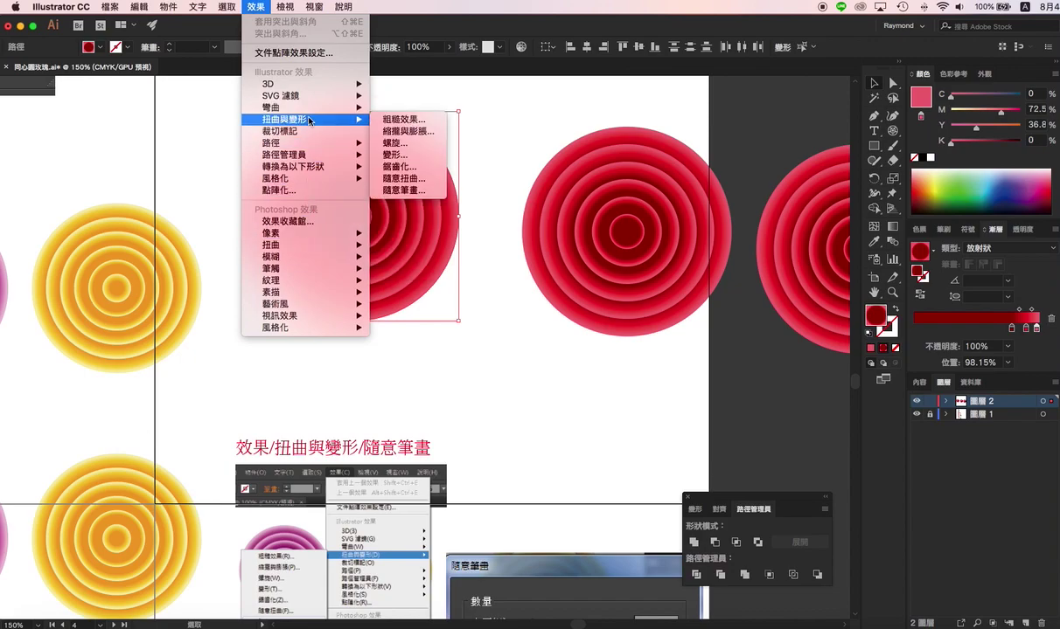
mouse_move(284, 119)
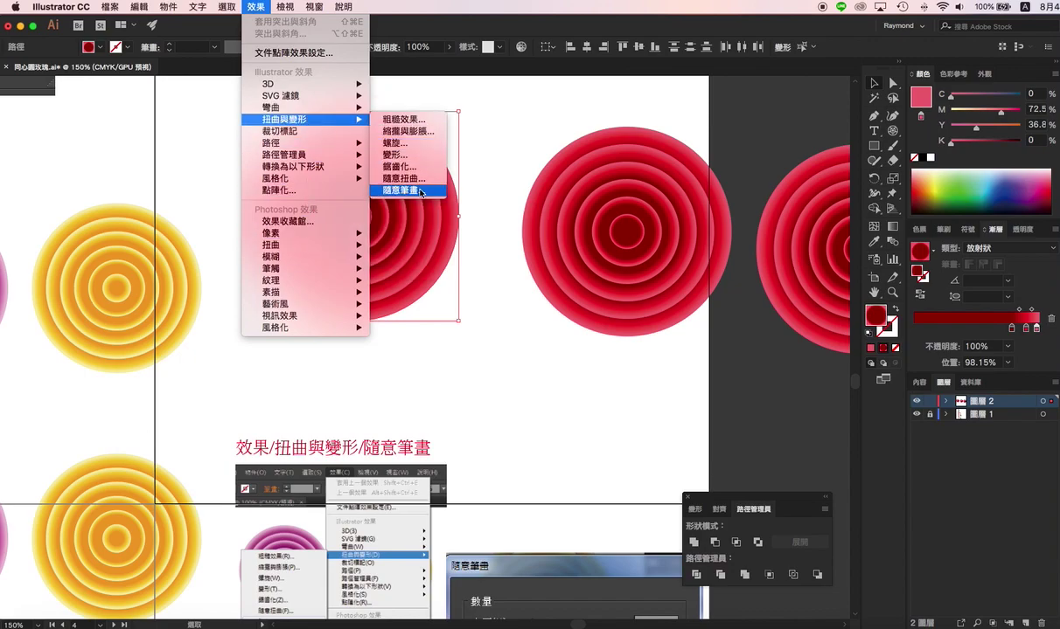
left_click(425, 191)
left_click_drag(518, 225, 658, 188)
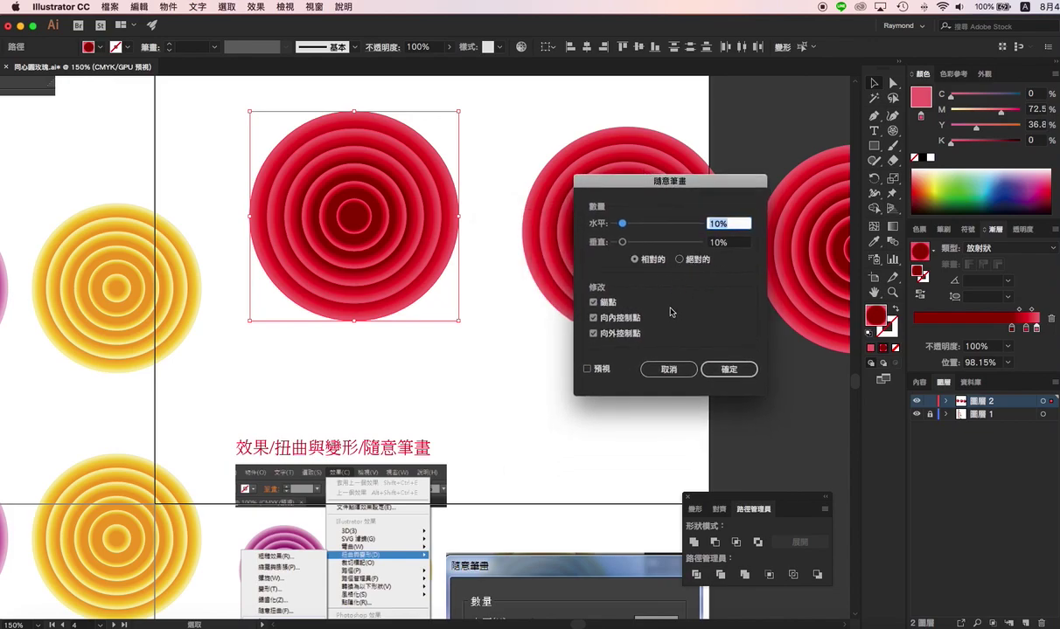
left_click(600, 368)
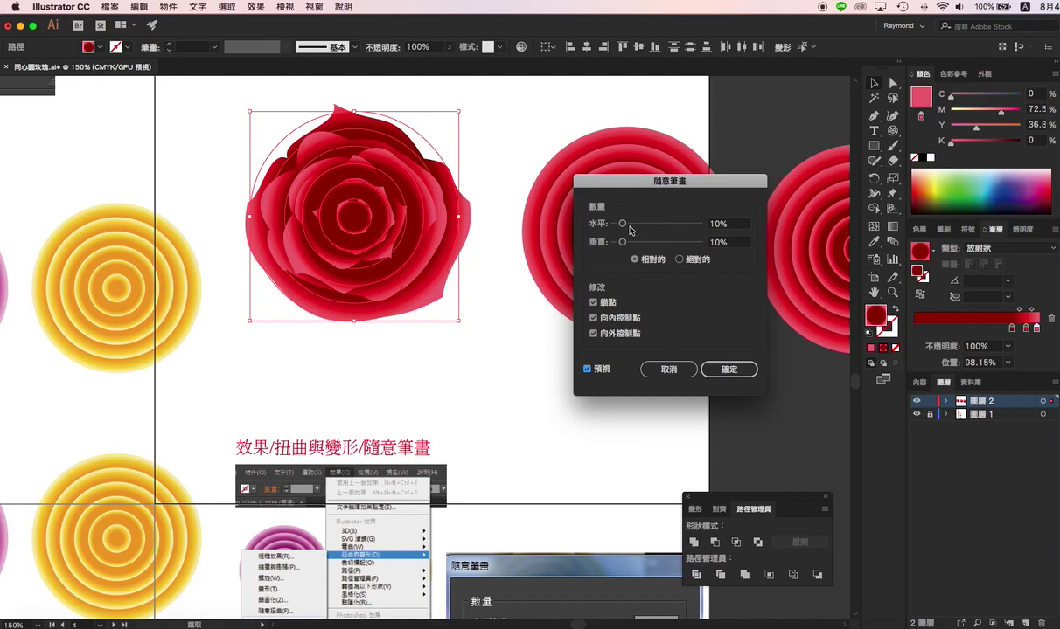
mouse_move(622, 224)
left_mouse_down()
mouse_move(633, 225)
mouse_move(634, 244)
mouse_move(628, 225)
left_mouse_up()
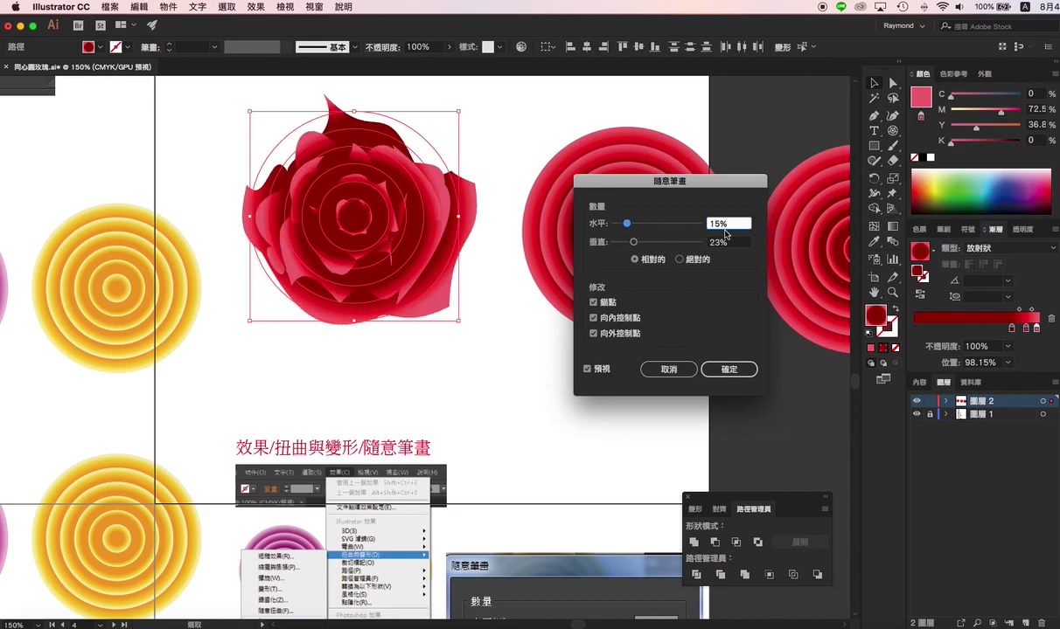
key("Tab")
type("15")
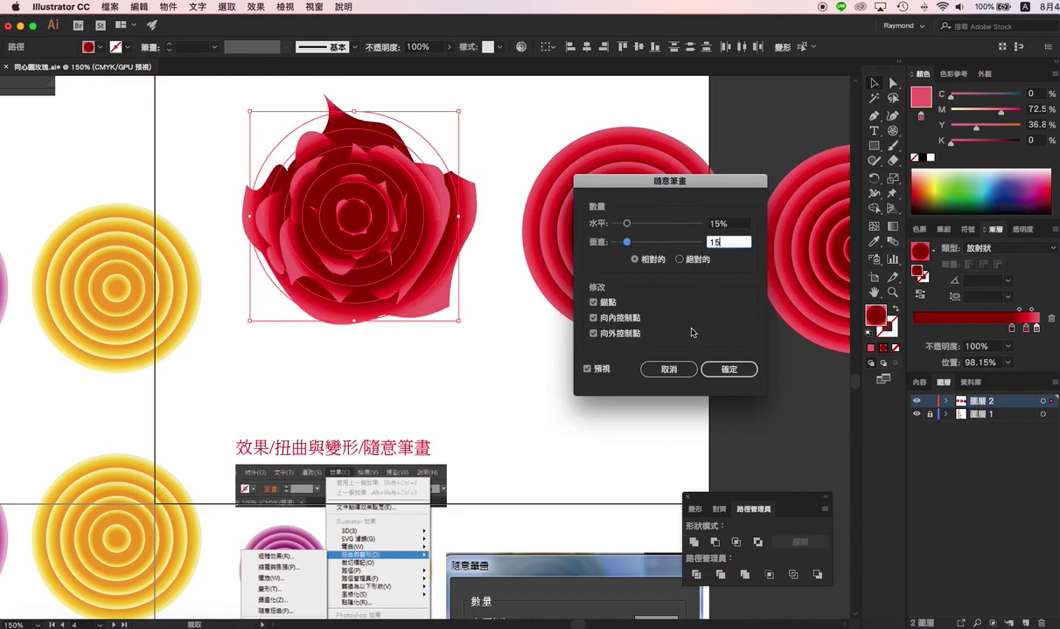
left_click(737, 374)
left_click(537, 357)
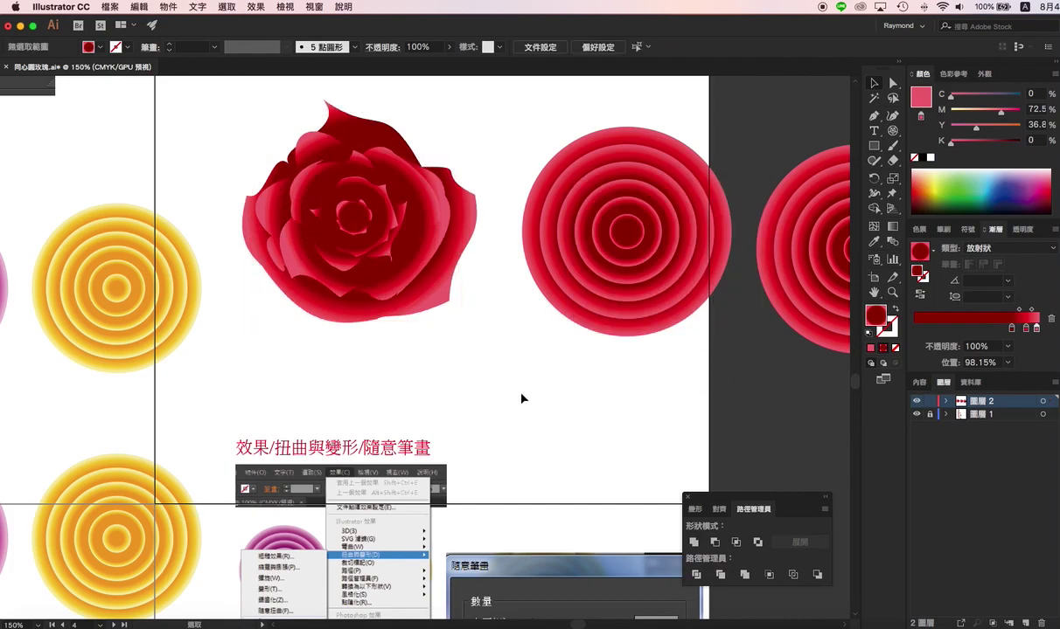
Step: Select the second red concentric circle and reposition it on the canvas
scroll(542, 368, "down", 3)
scroll(542, 368, "right", 2)
left_click(601, 273)
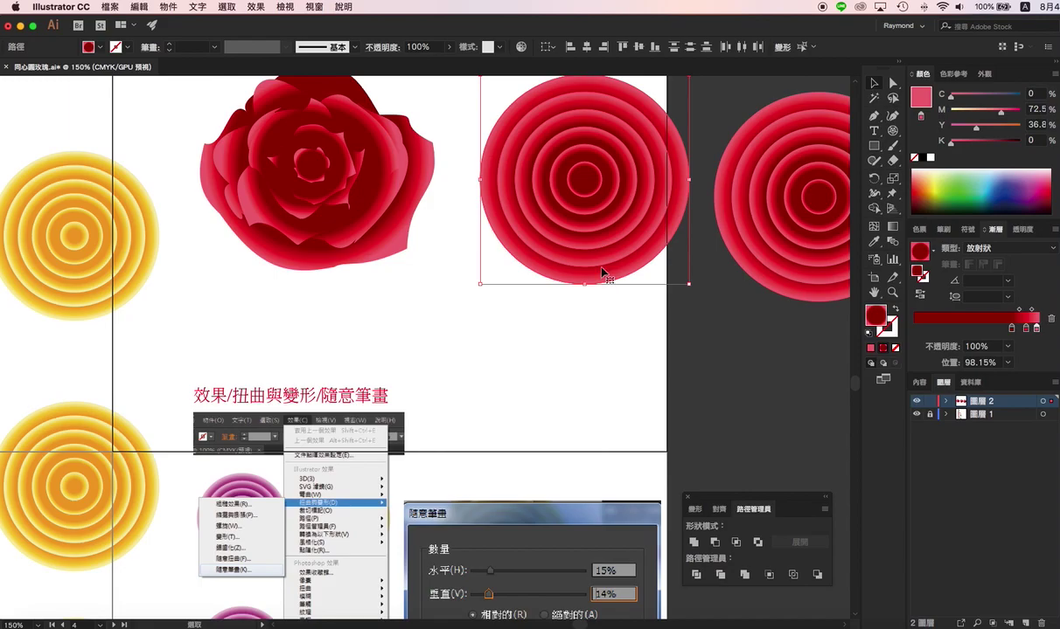
mouse_move(602, 272)
left_mouse_down()
mouse_move(459, 517)
mouse_move(504, 374)
left_mouse_up()
scroll(542, 306, "down", 5)
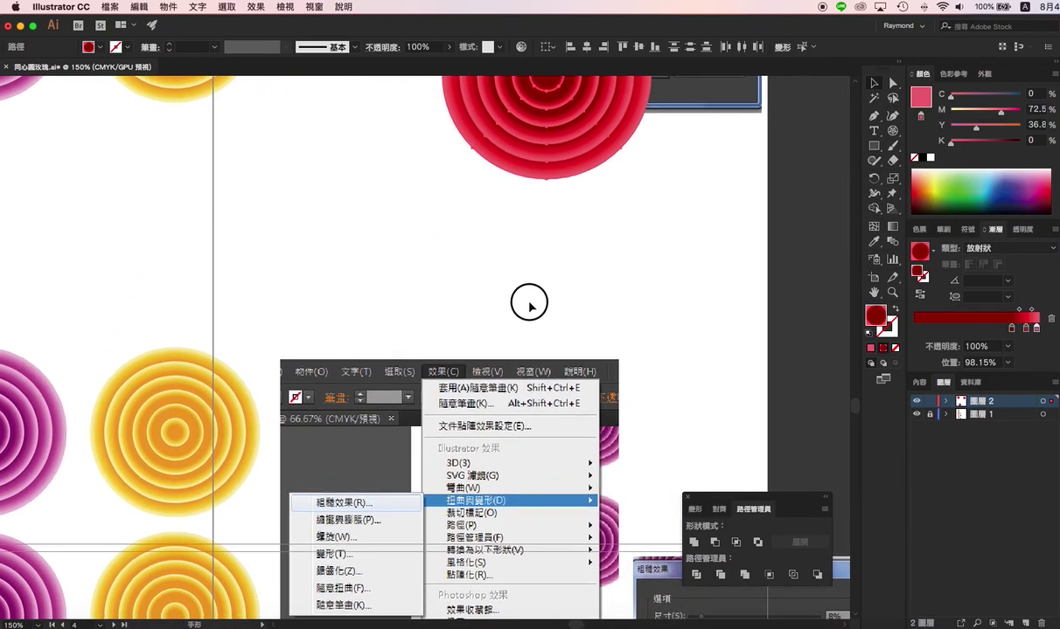
mouse_move(549, 151)
left_mouse_down()
mouse_move(542, 194)
mouse_move(577, 343)
left_mouse_up()
Step: Apply a previewed Roughen effect with size 12%, detail 3 and corner points
left_click(255, 7)
mouse_move(284, 119)
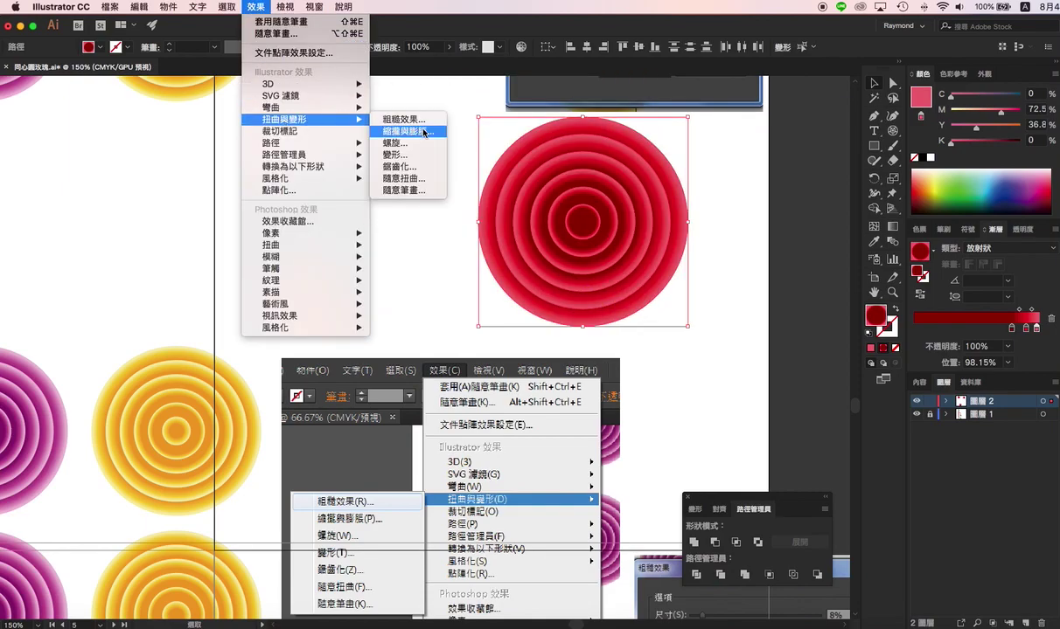
left_click(410, 119)
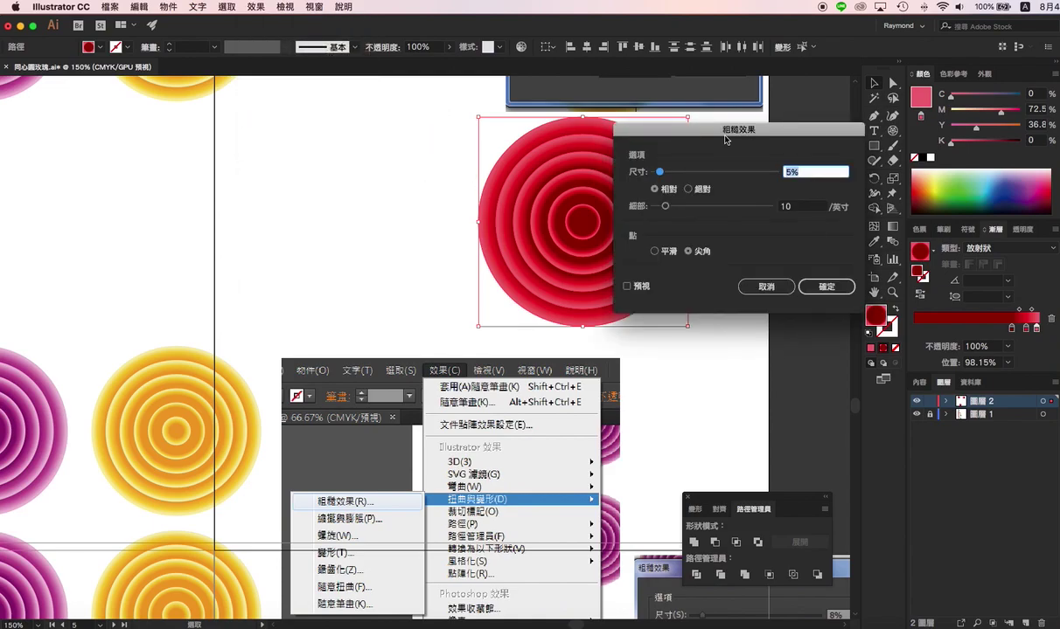
left_click_drag(725, 140, 855, 155)
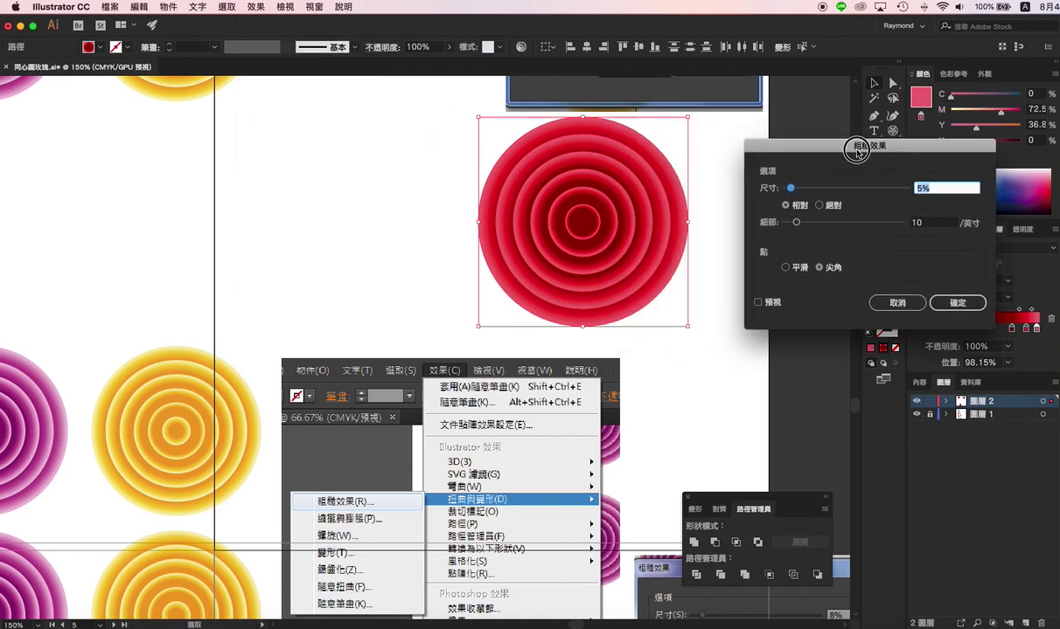
left_click(757, 302)
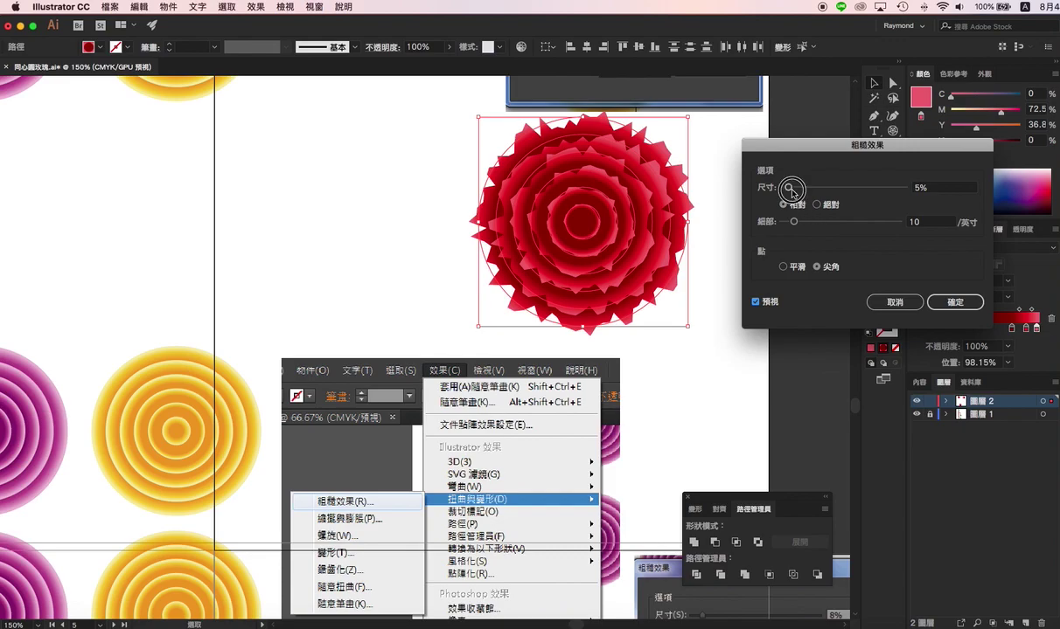
left_click_drag(789, 188, 794, 188)
left_click_drag(792, 188, 834, 186)
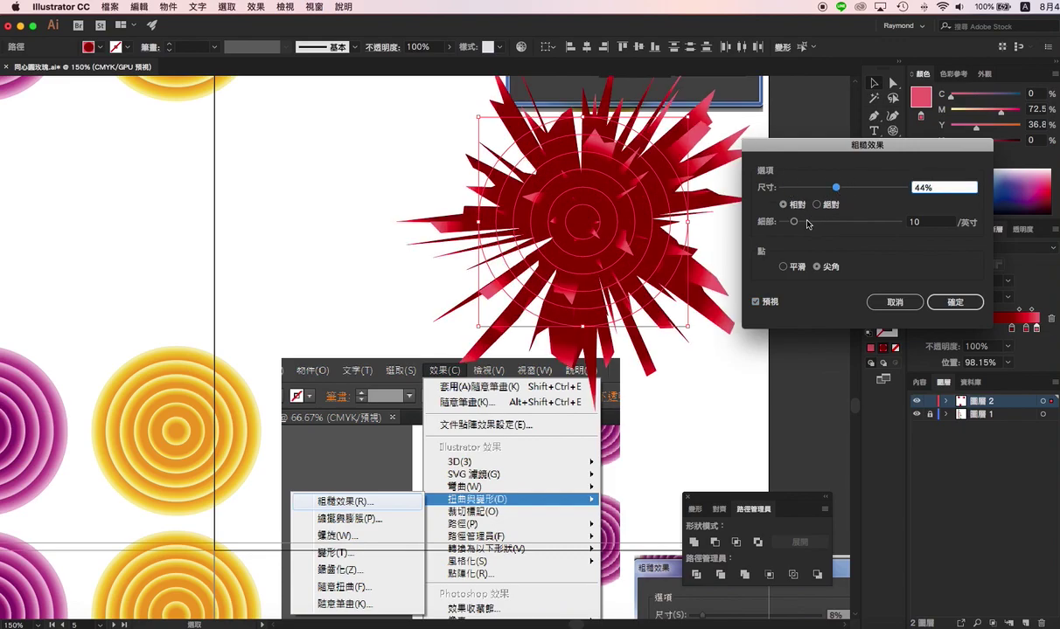
mouse_move(792, 222)
left_mouse_down()
mouse_move(818, 226)
mouse_move(787, 227)
left_mouse_up()
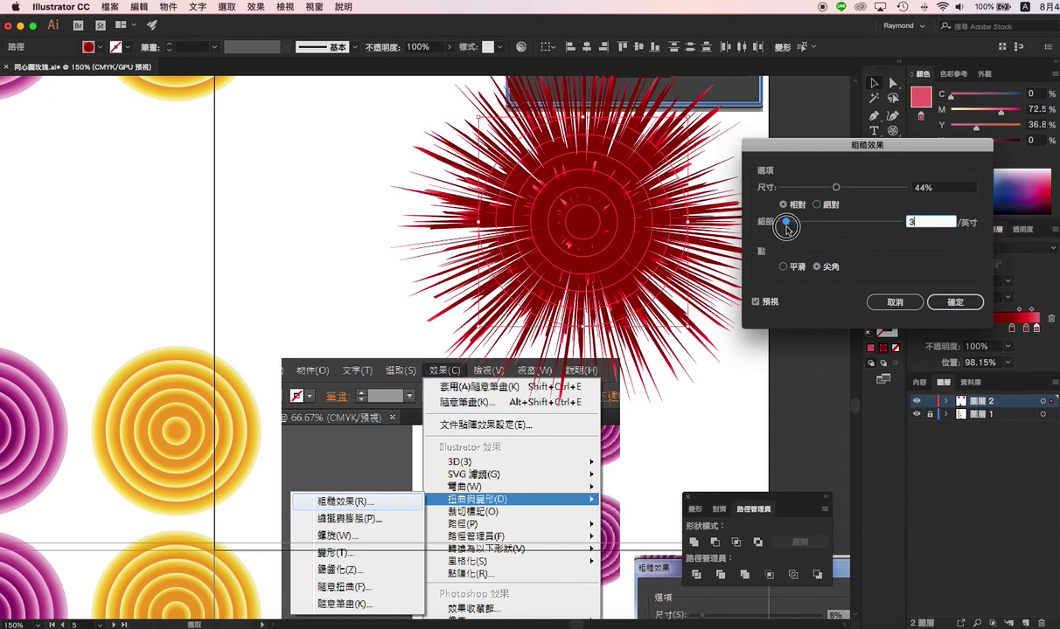
left_click_drag(836, 188, 798, 195)
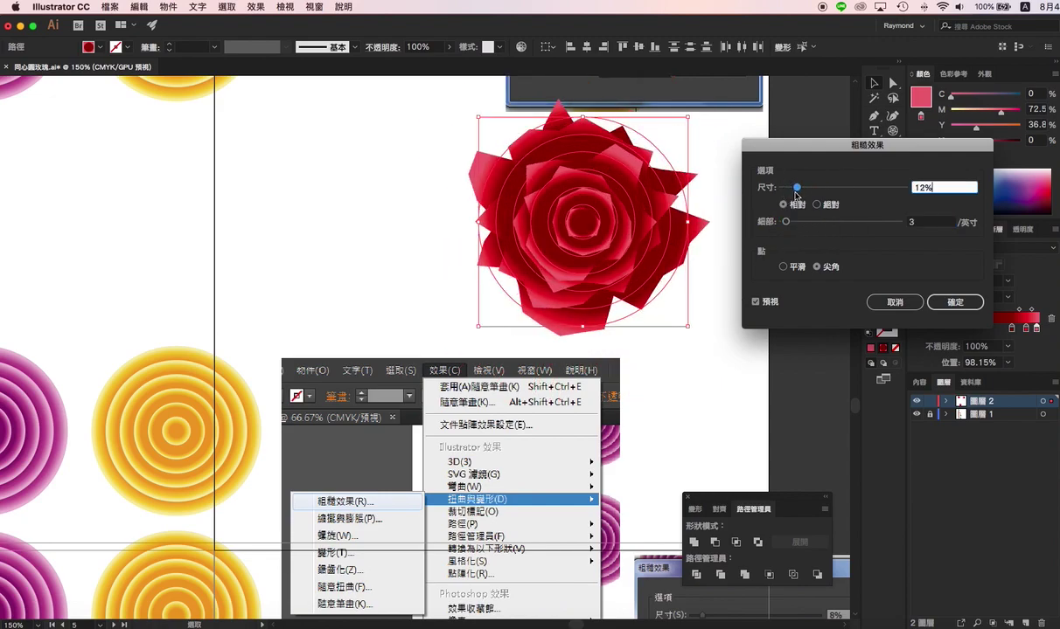
left_click(954, 301)
left_click_drag(730, 394, 619, 187)
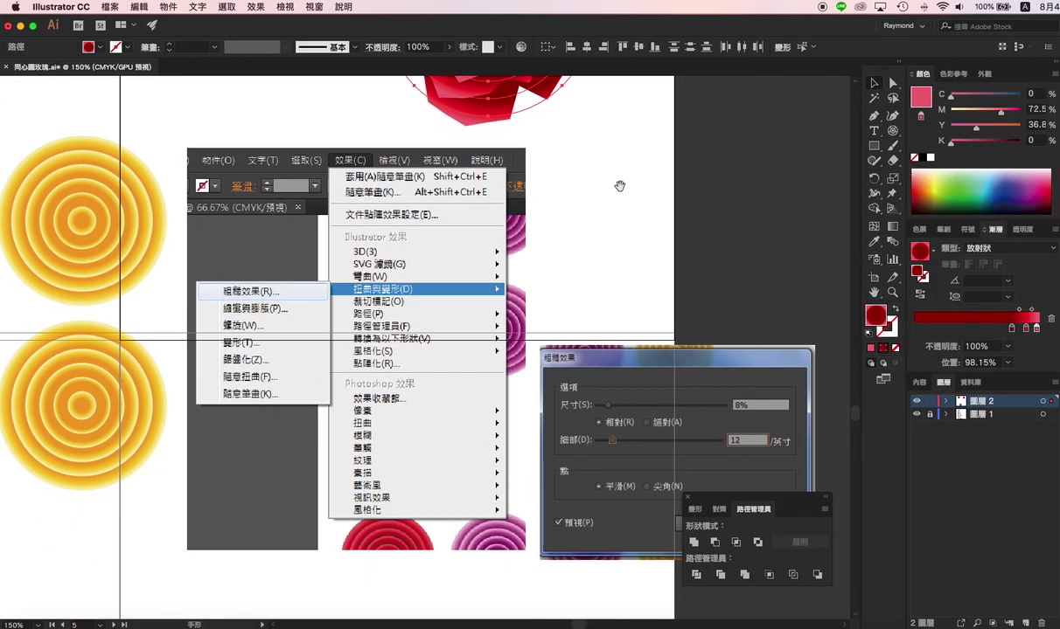
Step: Marquee-select the third red concentric circle beside the artboard
scroll(581, 178, "up", 5)
scroll(581, 178, "down", 8)
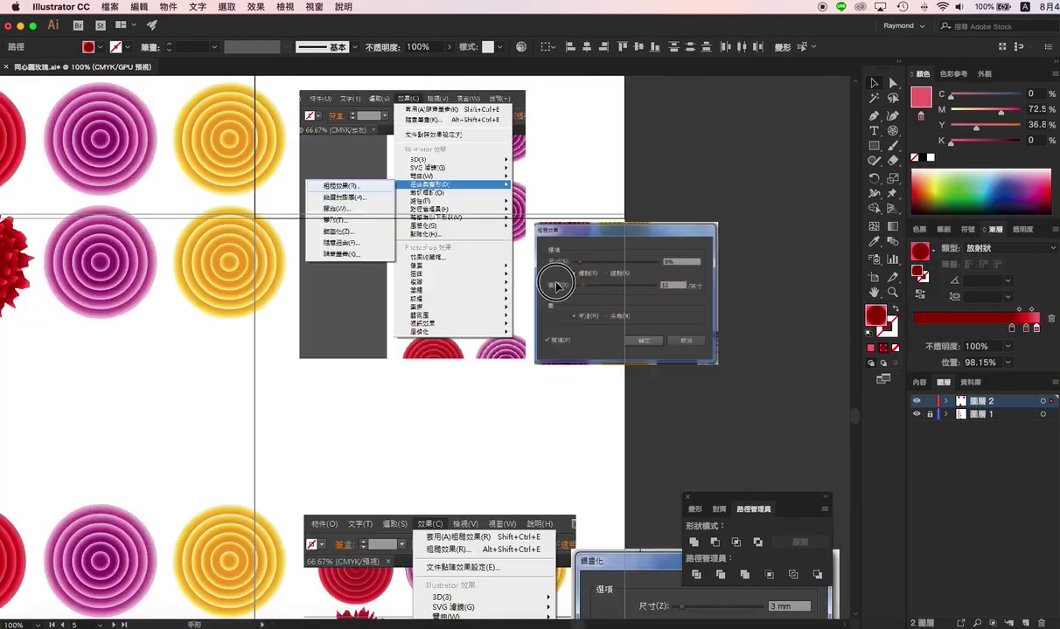
scroll(529, 237, "down", 6)
scroll(530, 236, "down", 3)
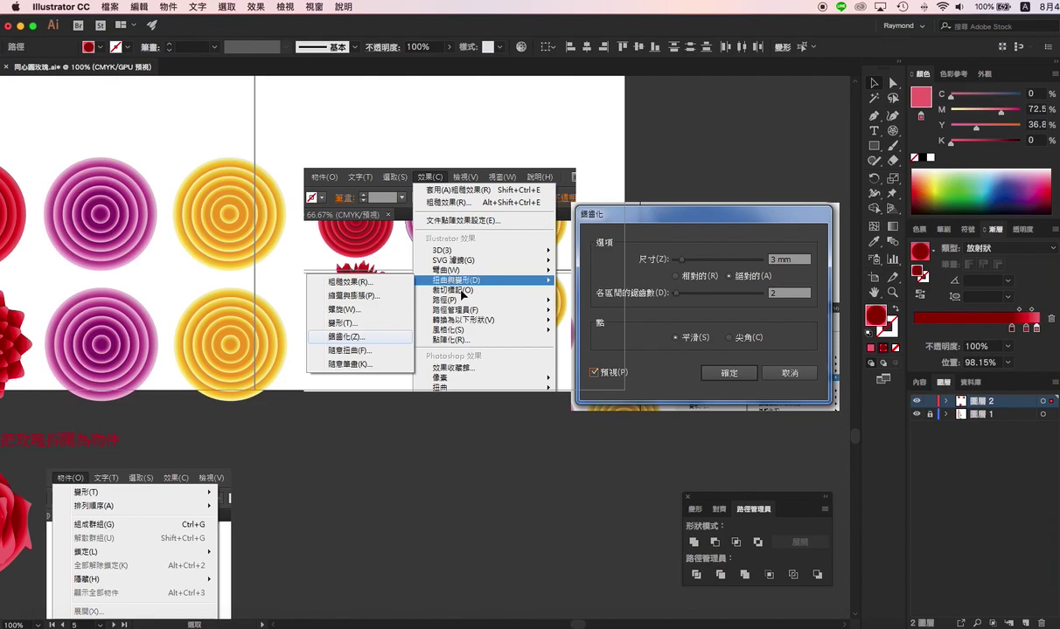
scroll(480, 243, "right", 3)
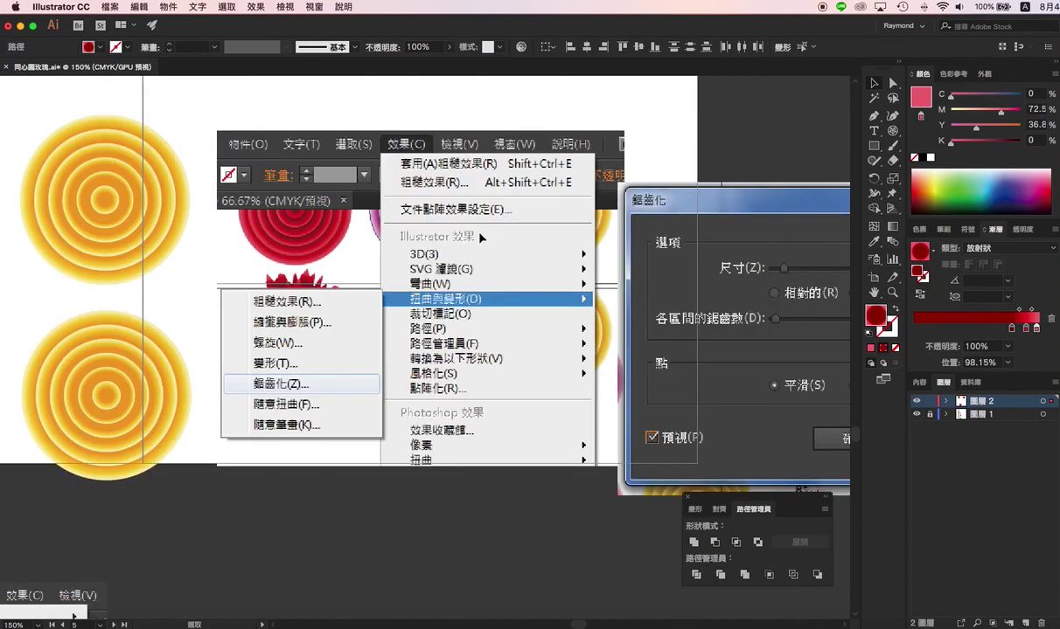
scroll(514, 207, "down", 8)
scroll(514, 207, "up", 5)
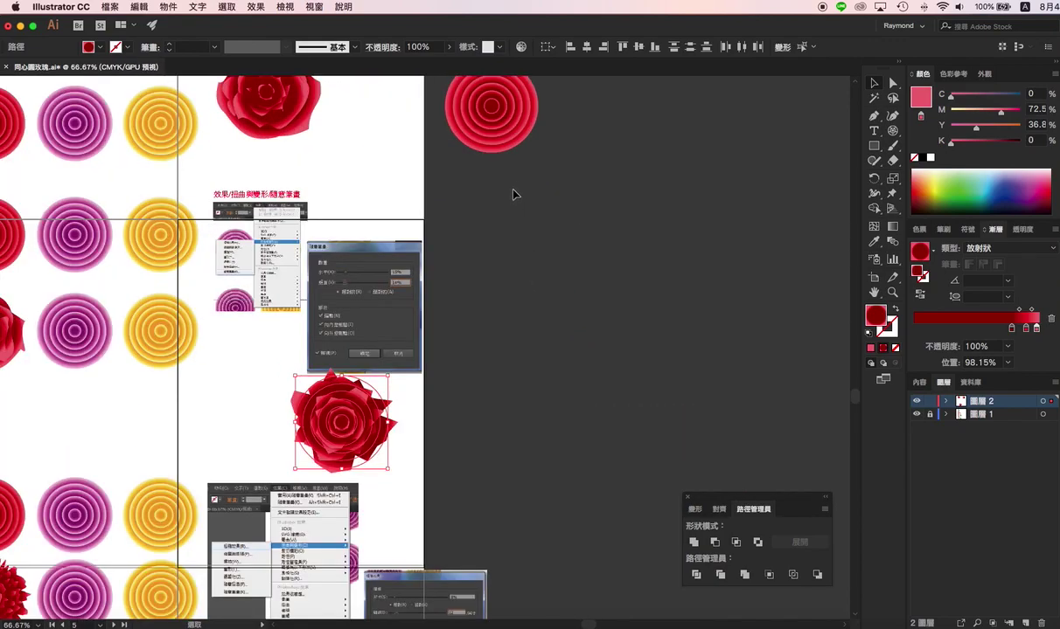
scroll(511, 194, "up", 3)
left_click_drag(584, 199, 421, 350)
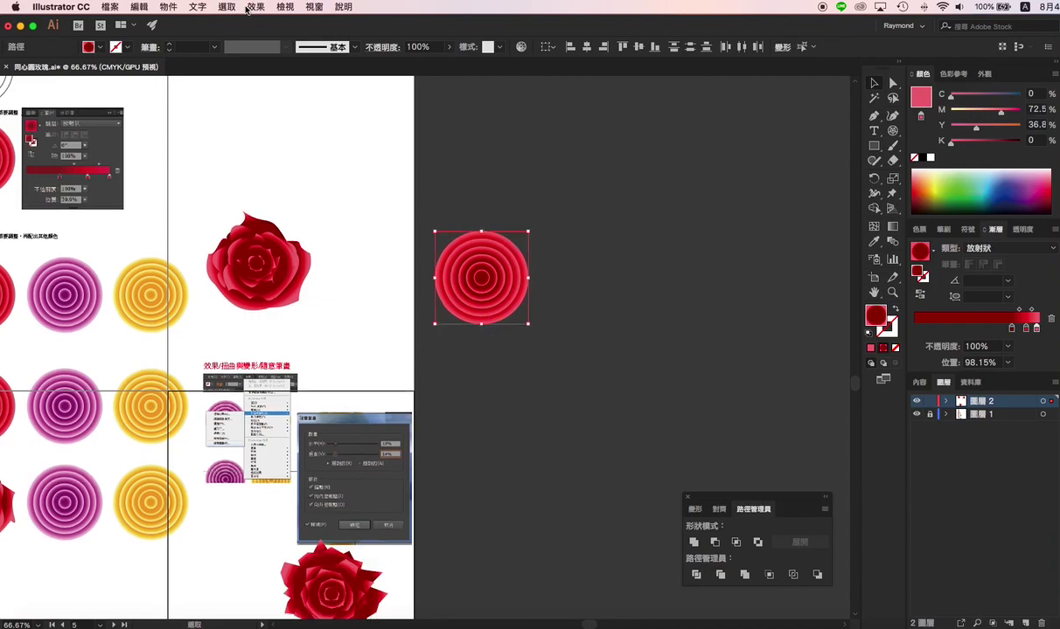
Step: Apply a Zig Zag effect of 14.11 mm with 4 ridges per segment and corner points
left_click(219, 7)
mouse_move(285, 119)
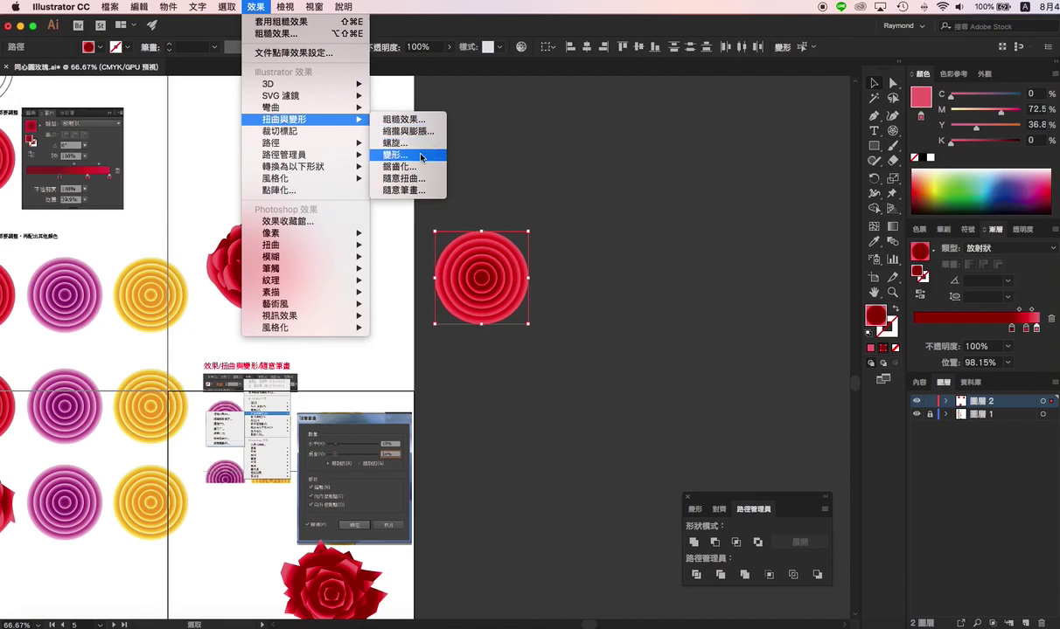
left_click(398, 166)
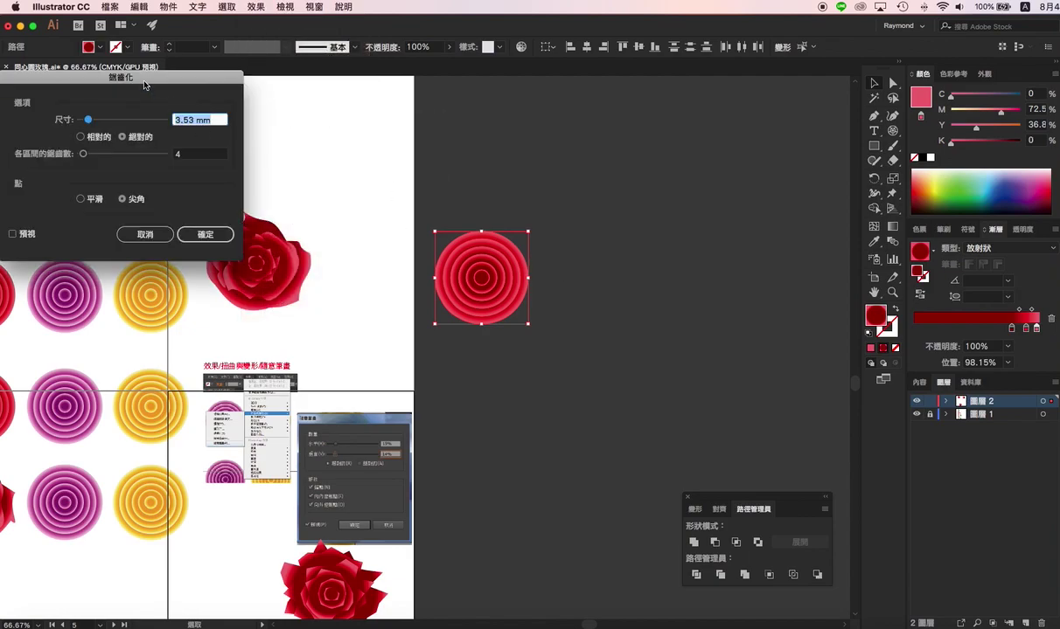
left_click_drag(144, 83, 740, 230)
left_click(626, 382)
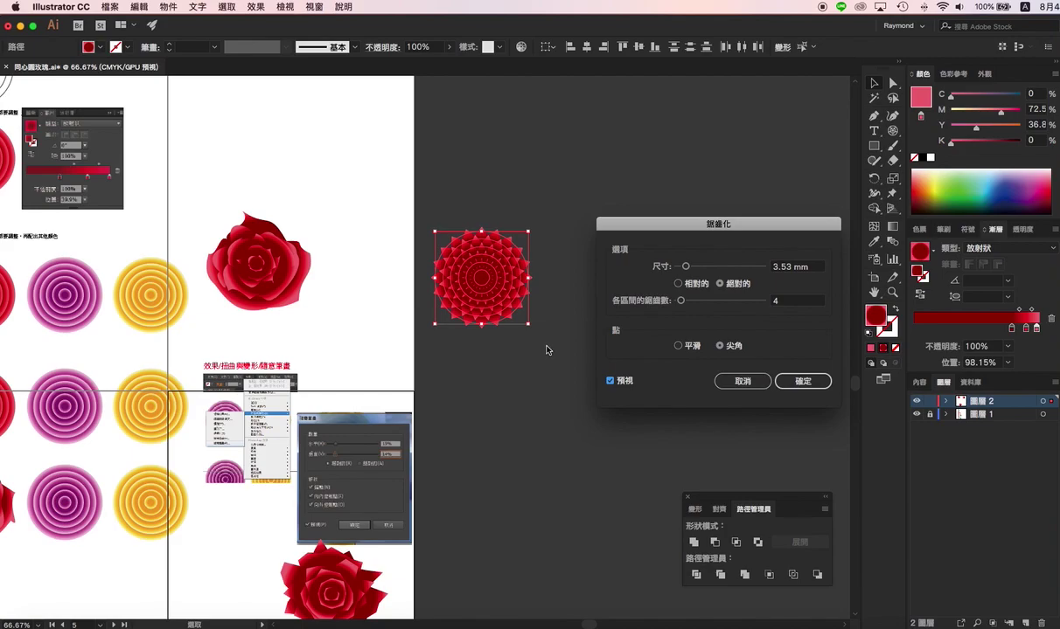
left_click_drag(686, 267, 712, 269)
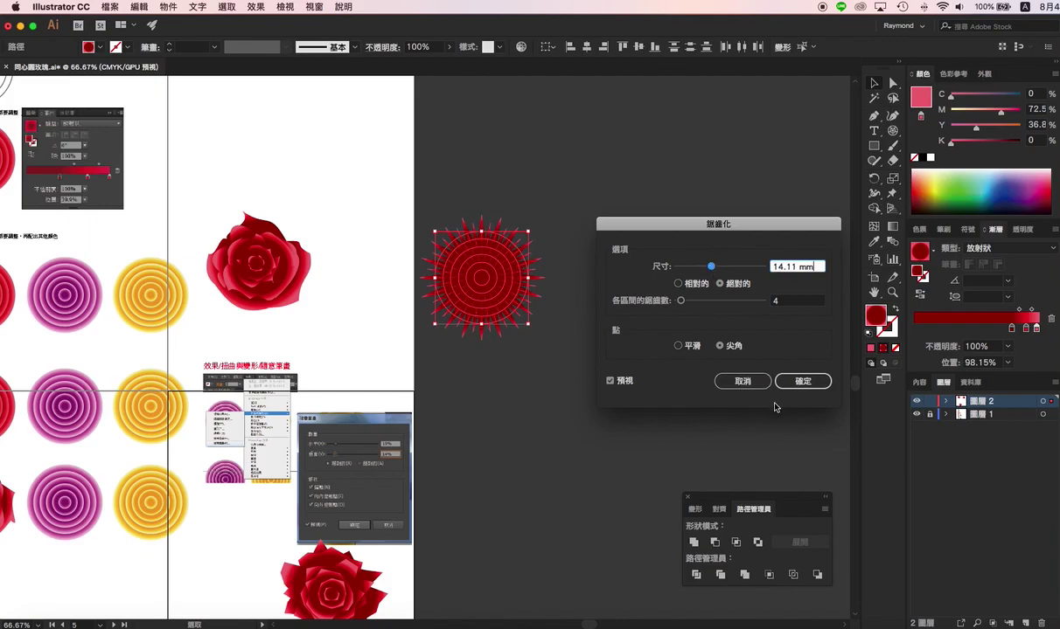
left_click(800, 380)
left_click(625, 390)
Step: Scroll through the artboard to review the finished rose-trimmed Valentine's card
scroll(528, 301, "up", 1)
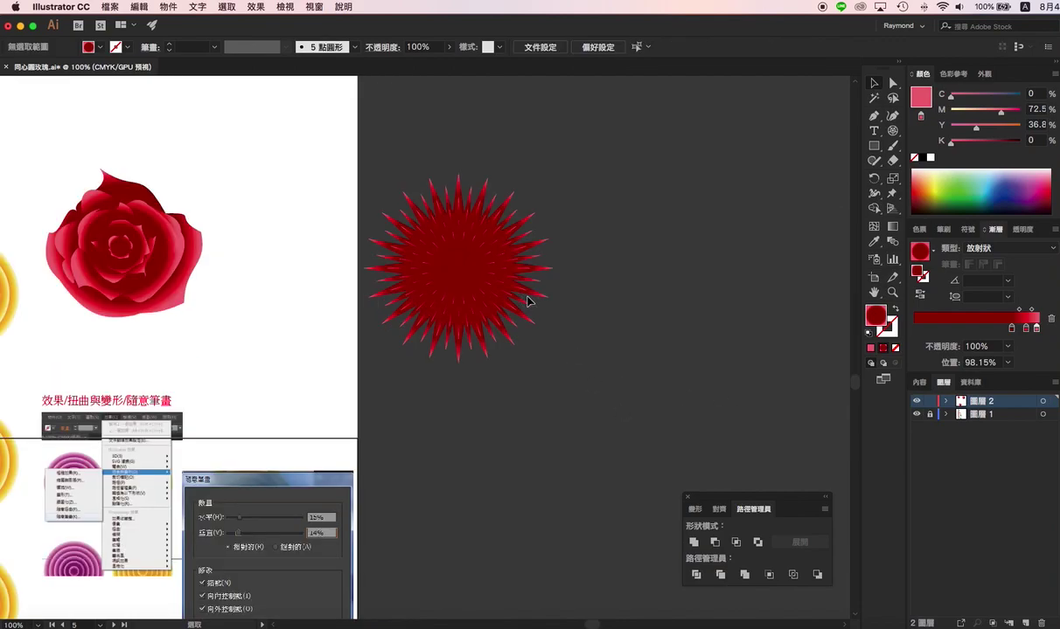
scroll(528, 302, "up", 1)
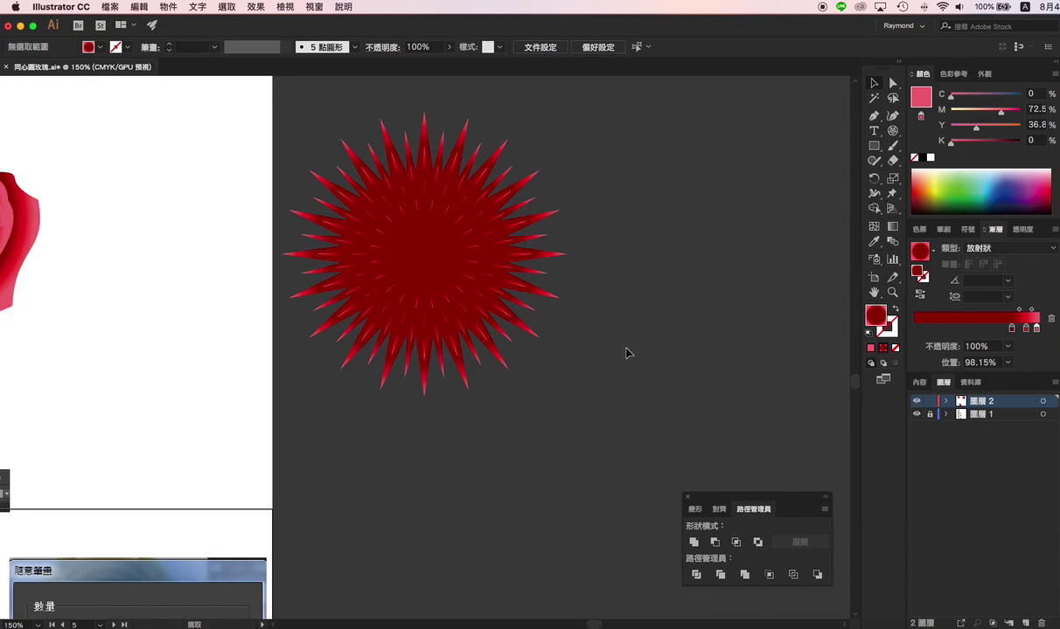
scroll(625, 352, "down", 2)
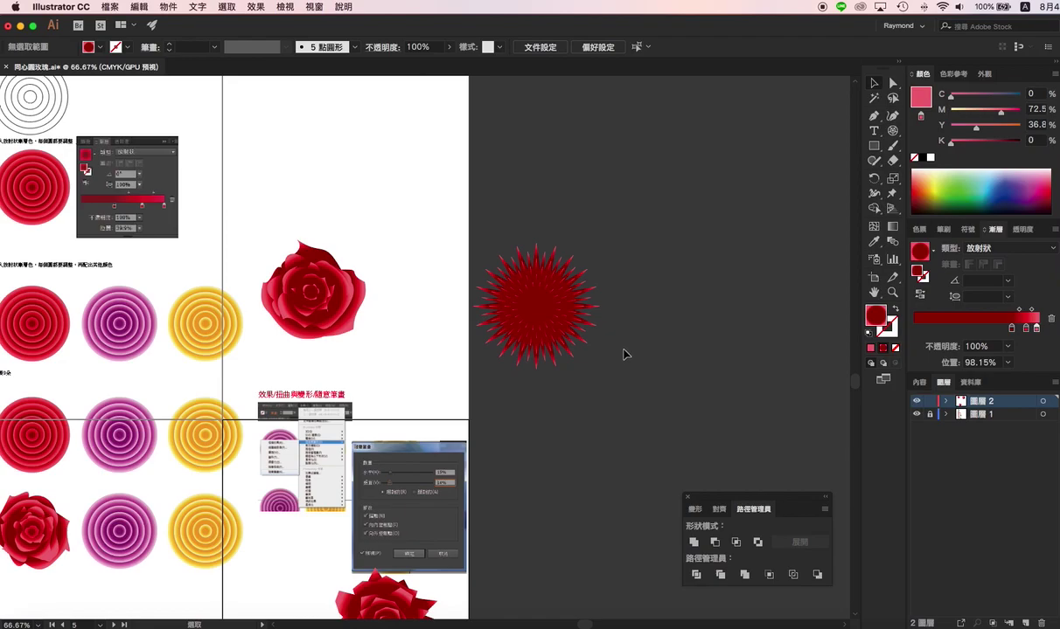
scroll(488, 492, "down", 5)
scroll(516, 490, "down", 5)
scroll(515, 354, "down", 5)
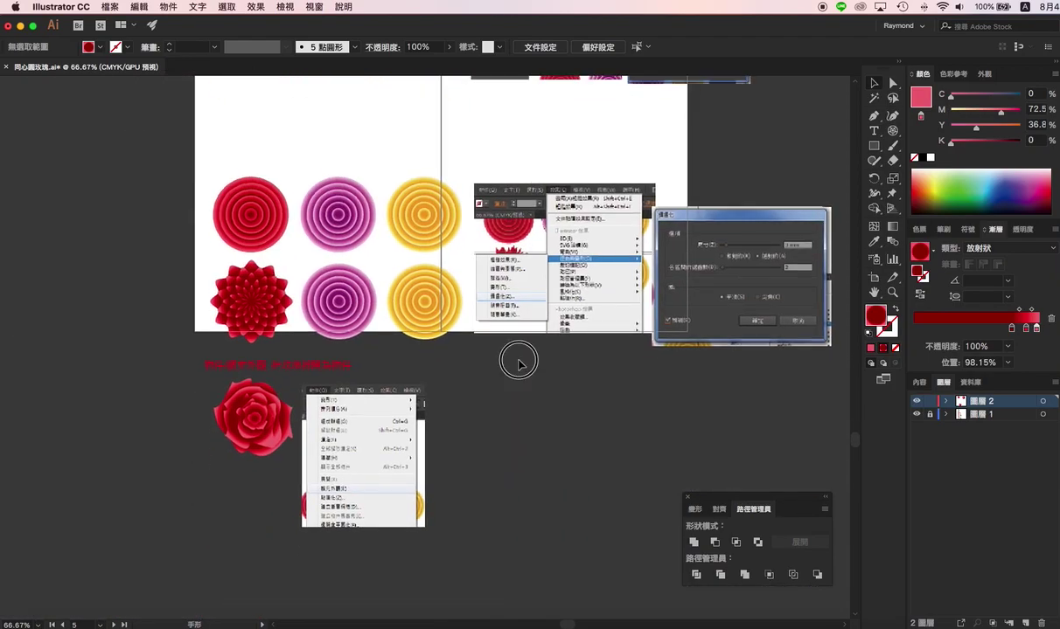
scroll(490, 315, "down", 5)
Step: Scroll to the Happy Valentine's Day card artboard showing its three red gradient roses
scroll(471, 281, "down", 3)
scroll(471, 282, "right", 2)
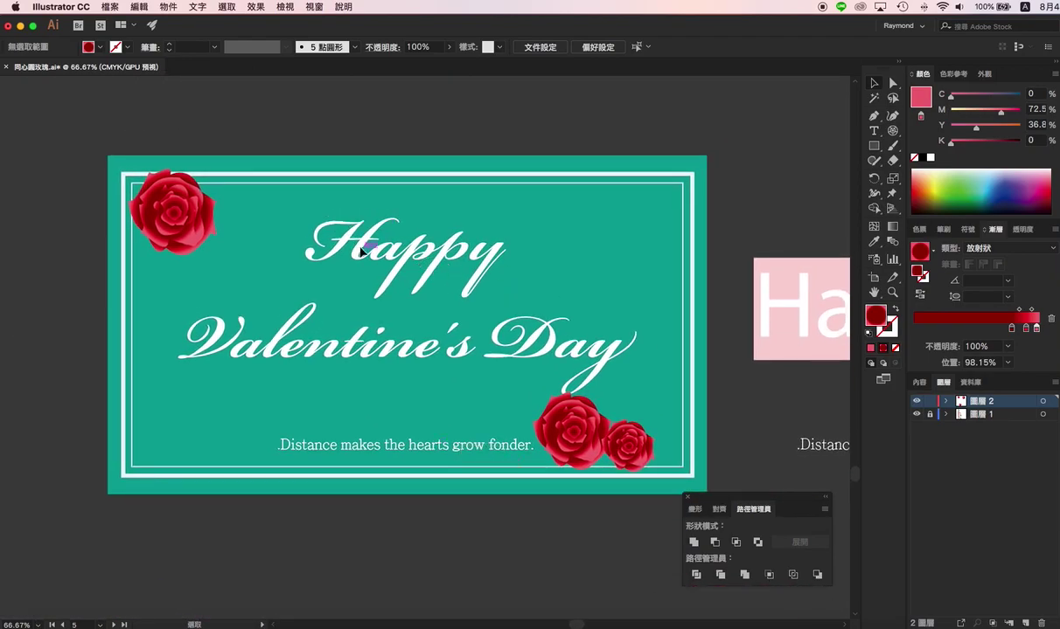